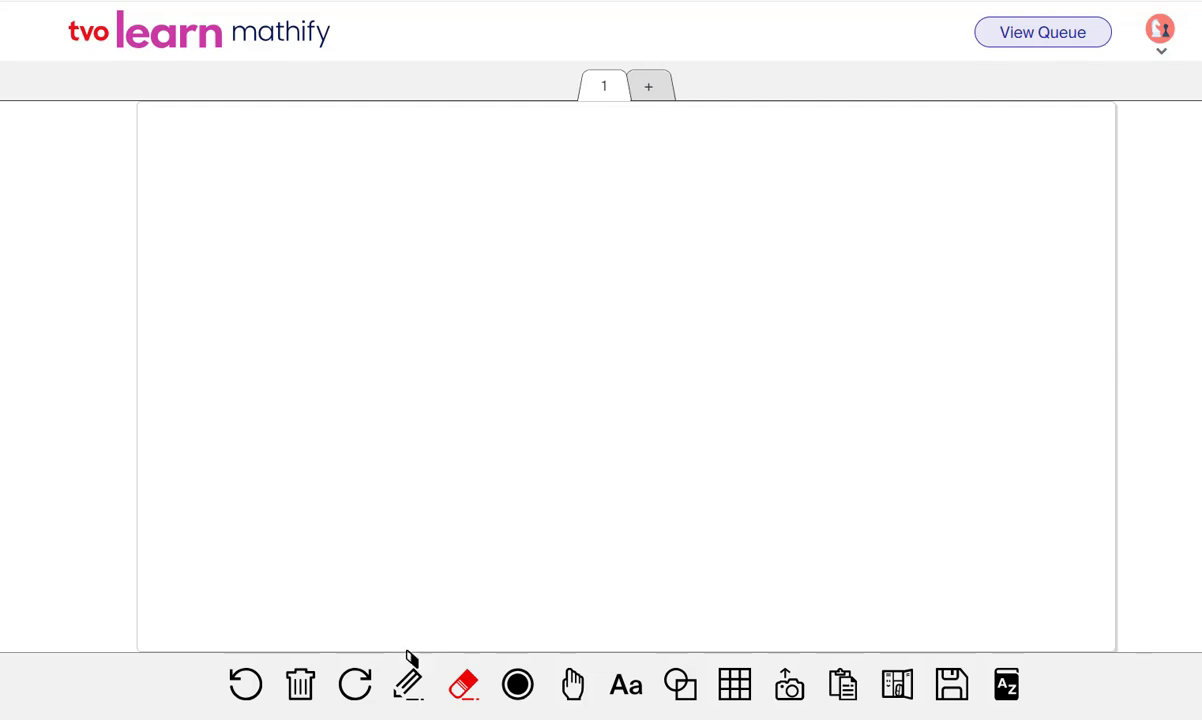
# - Draw a short black diagonal line on the left of the whiteboard with the Pencil
pyautogui.click(408, 682)
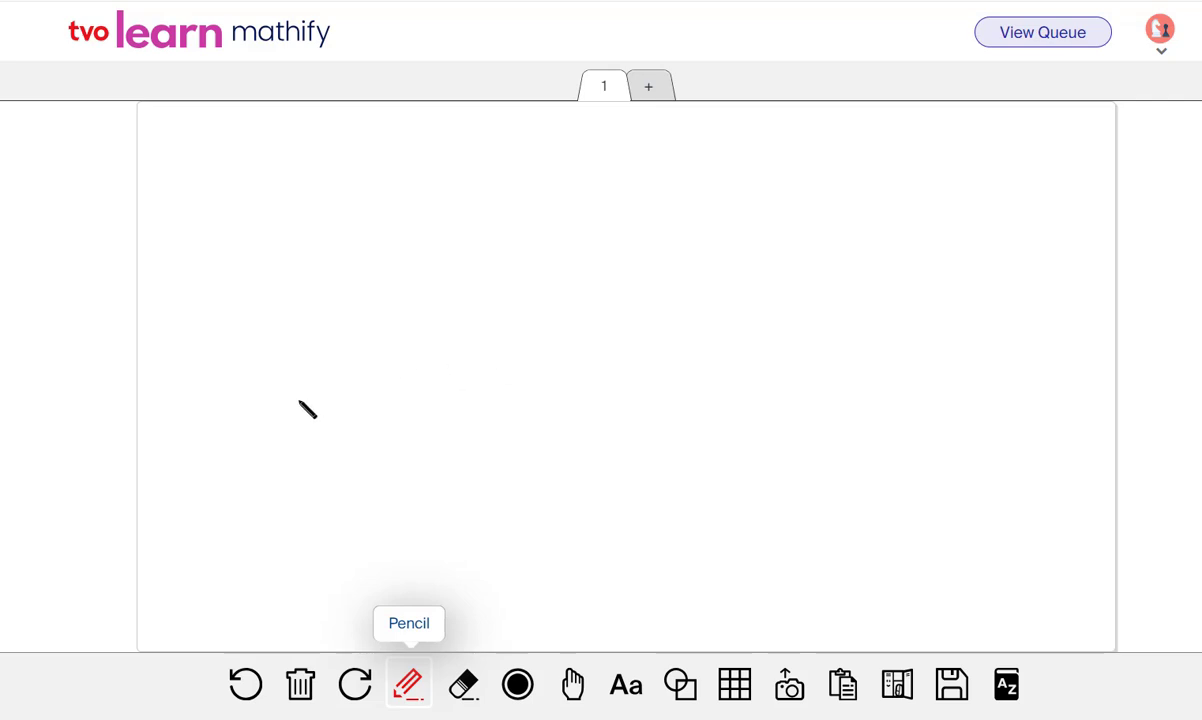
pyautogui.moveTo(298, 400); pyautogui.dragTo(441, 306)
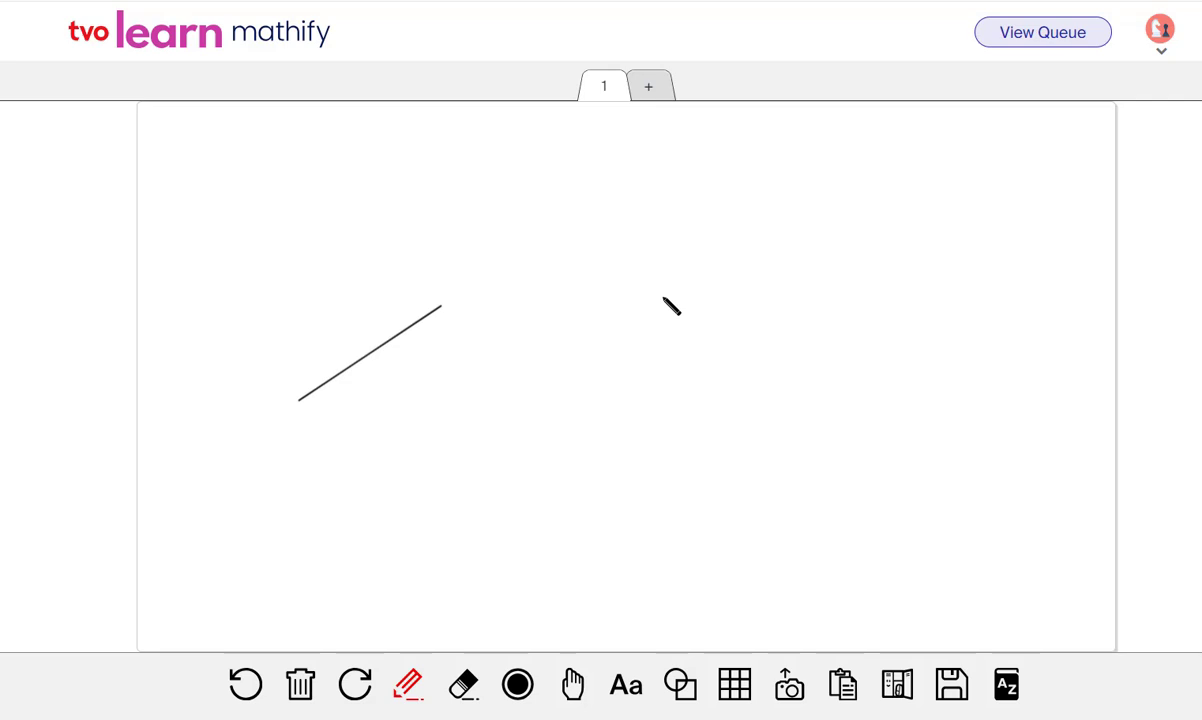
pyautogui.click(682, 684)
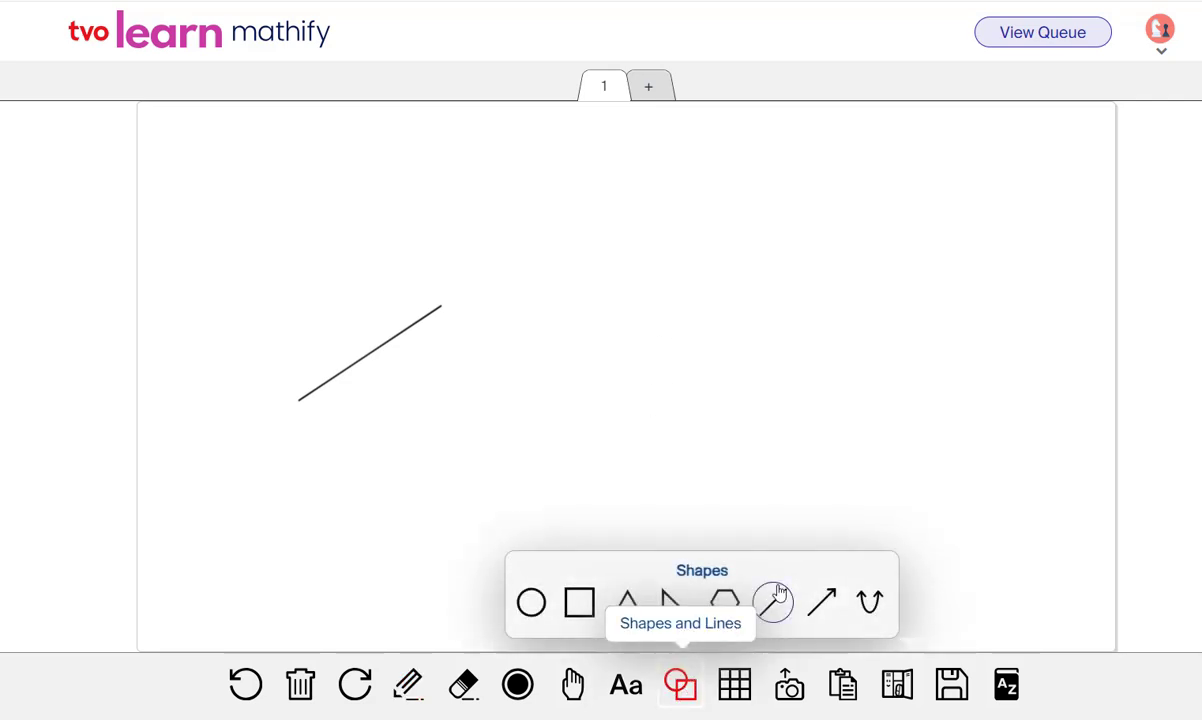
# - Use the straight-line tool twice: one line across the upper middle, one slanting down on the right
pyautogui.click(776, 598)
pyautogui.moveTo(537, 249); pyautogui.dragTo(754, 301)
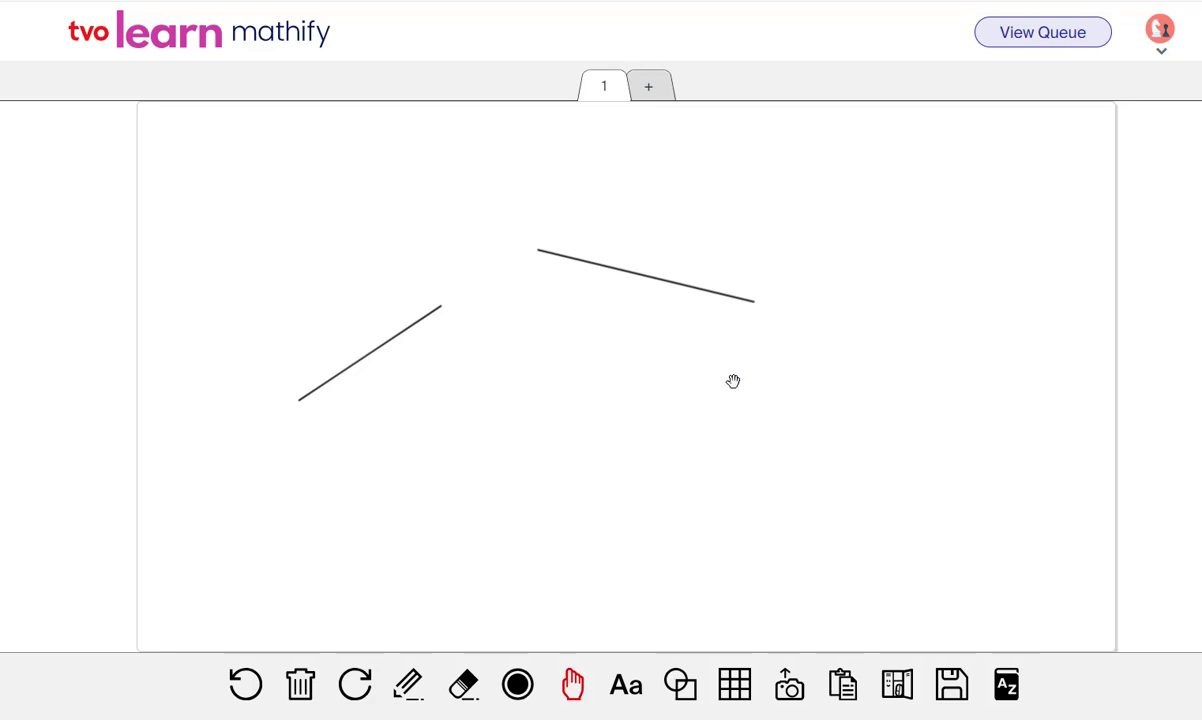
pyautogui.click(679, 690)
pyautogui.click(774, 601)
pyautogui.moveTo(829, 293); pyautogui.dragTo(745, 473)
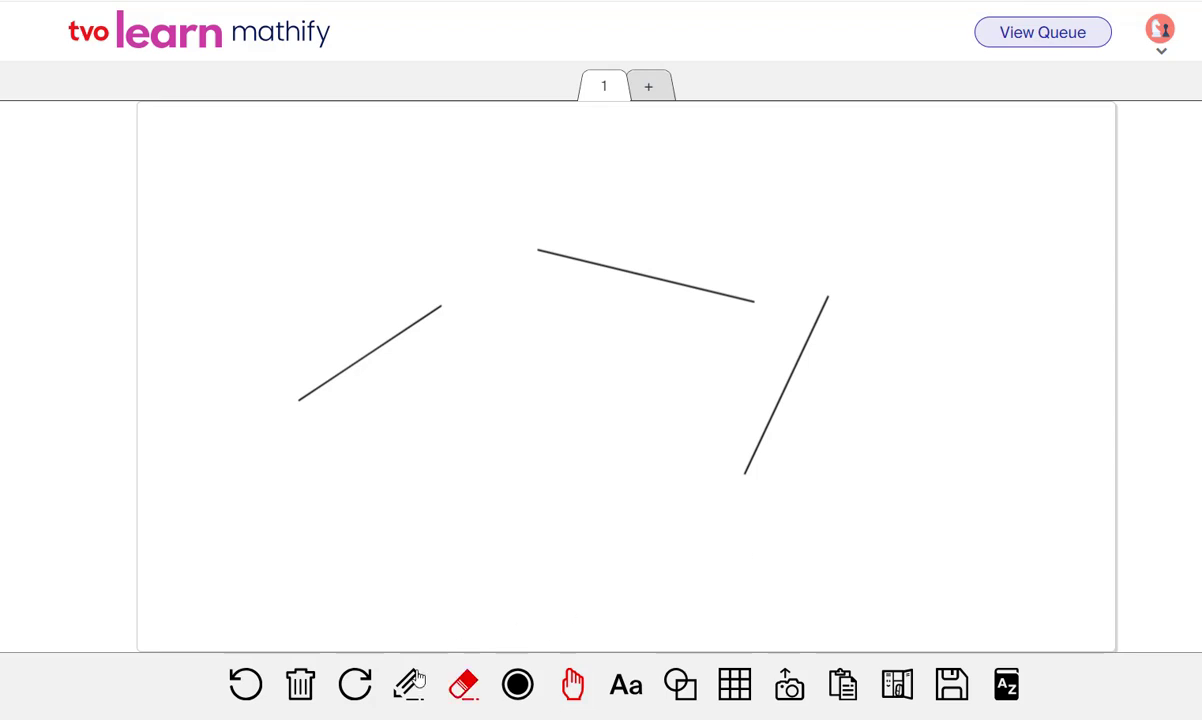
# - Erase the three loose lines and draw a closed black triangle on the left
pyautogui.click(465, 685)
pyautogui.moveTo(668, 244); pyautogui.dragTo(805, 384)
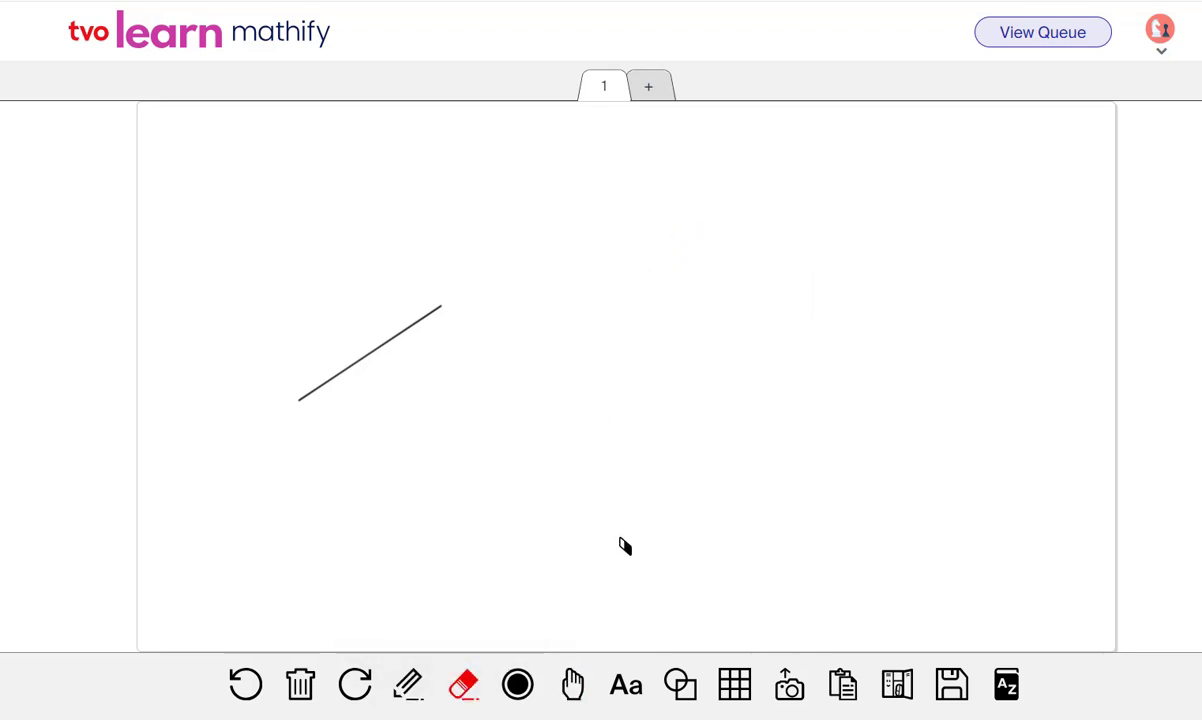
pyautogui.moveTo(273, 287); pyautogui.dragTo(408, 360)
pyautogui.click(408, 684)
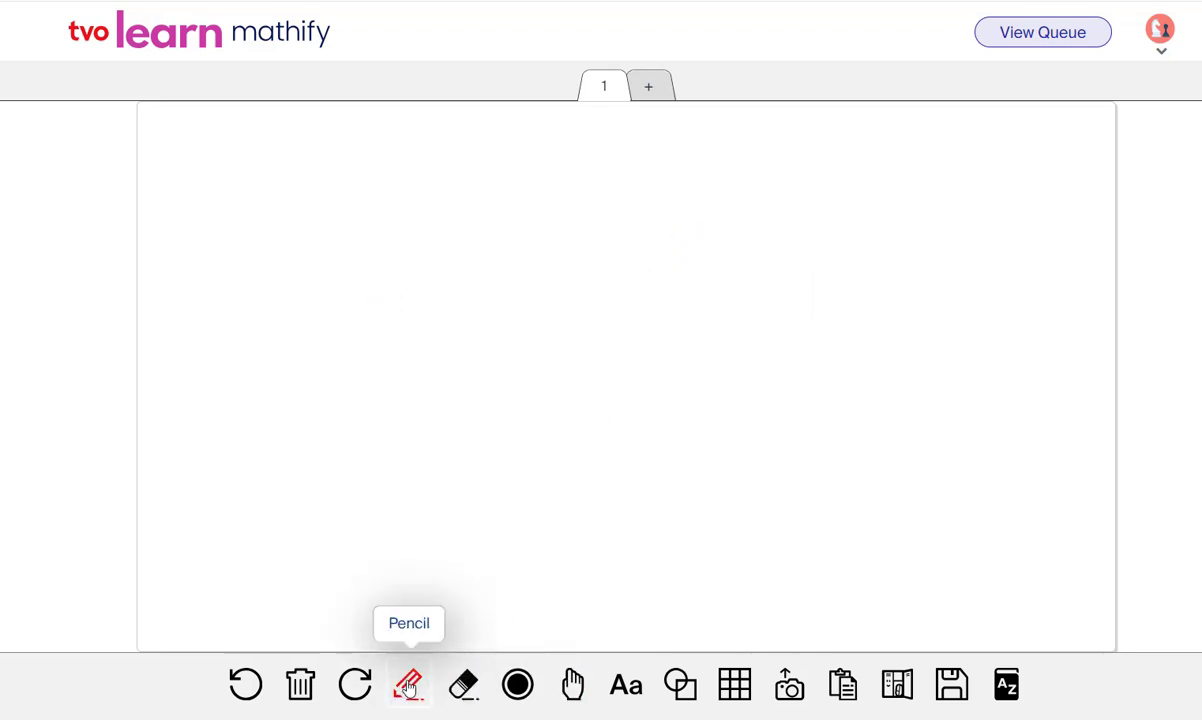
pyautogui.moveTo(282, 410); pyautogui.dragTo(380, 276)
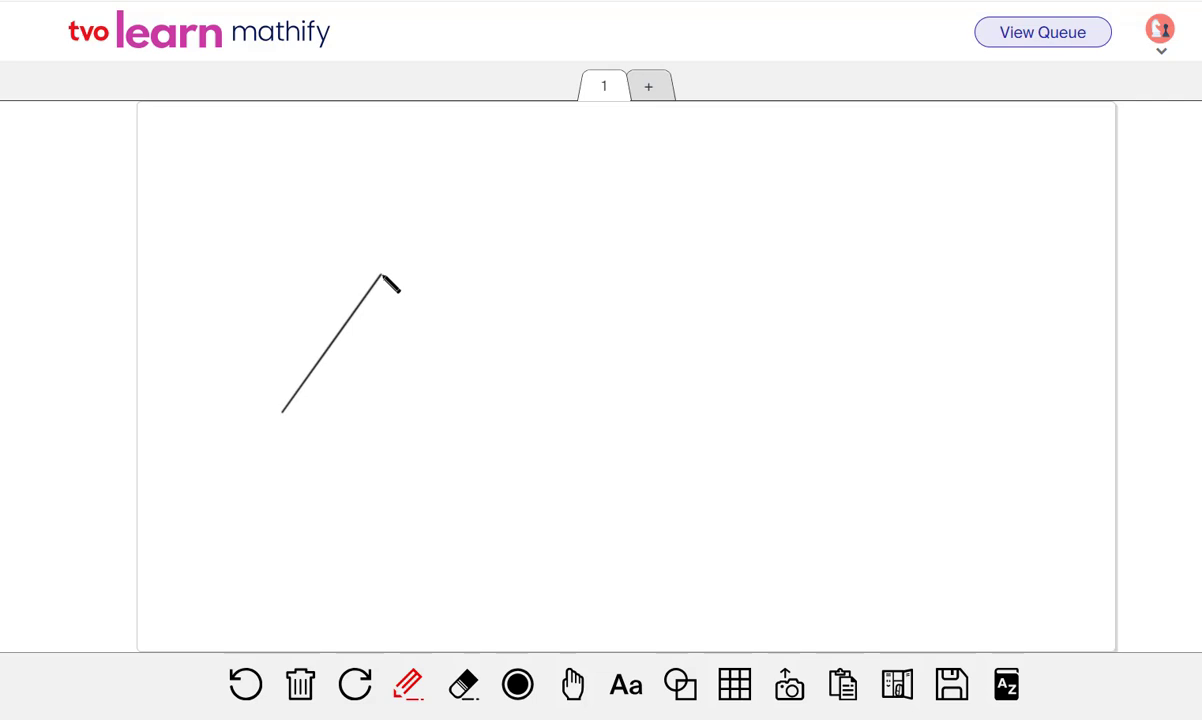
pyautogui.moveTo(381, 274); pyautogui.dragTo(593, 321)
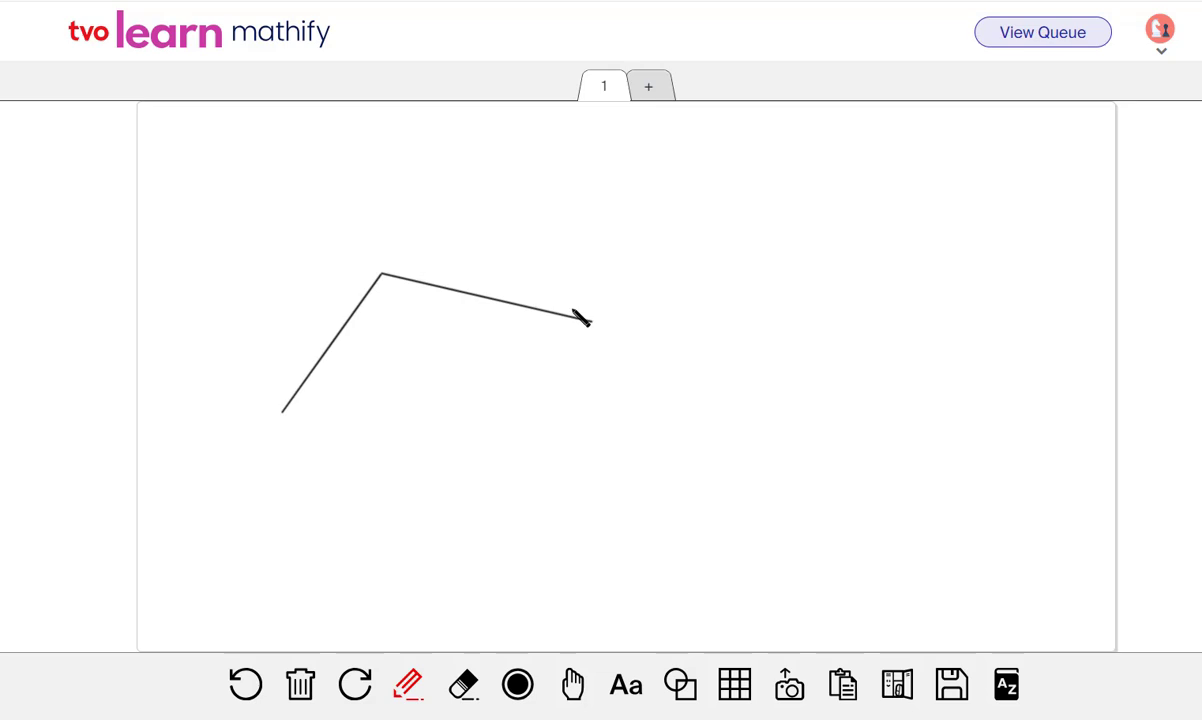
pyautogui.moveTo(592, 321); pyautogui.dragTo(283, 412)
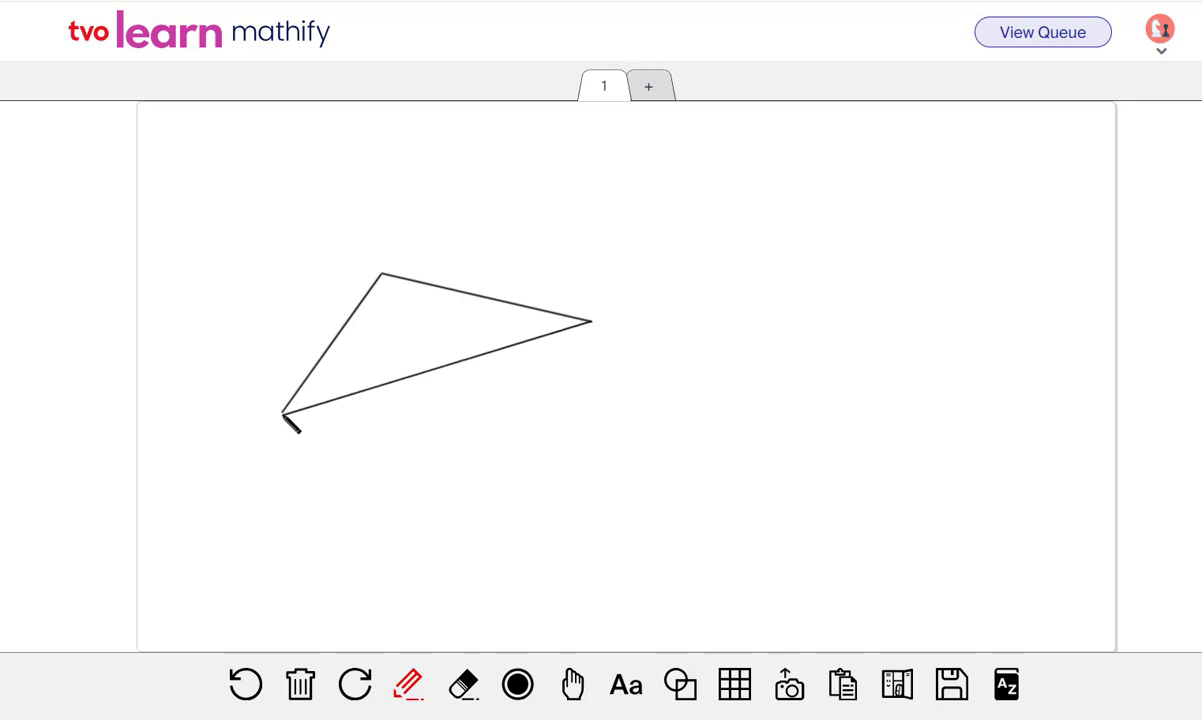
# - Move the triangle's bottom and top sides, then undo both moves to keep it closed
pyautogui.click(572, 684)
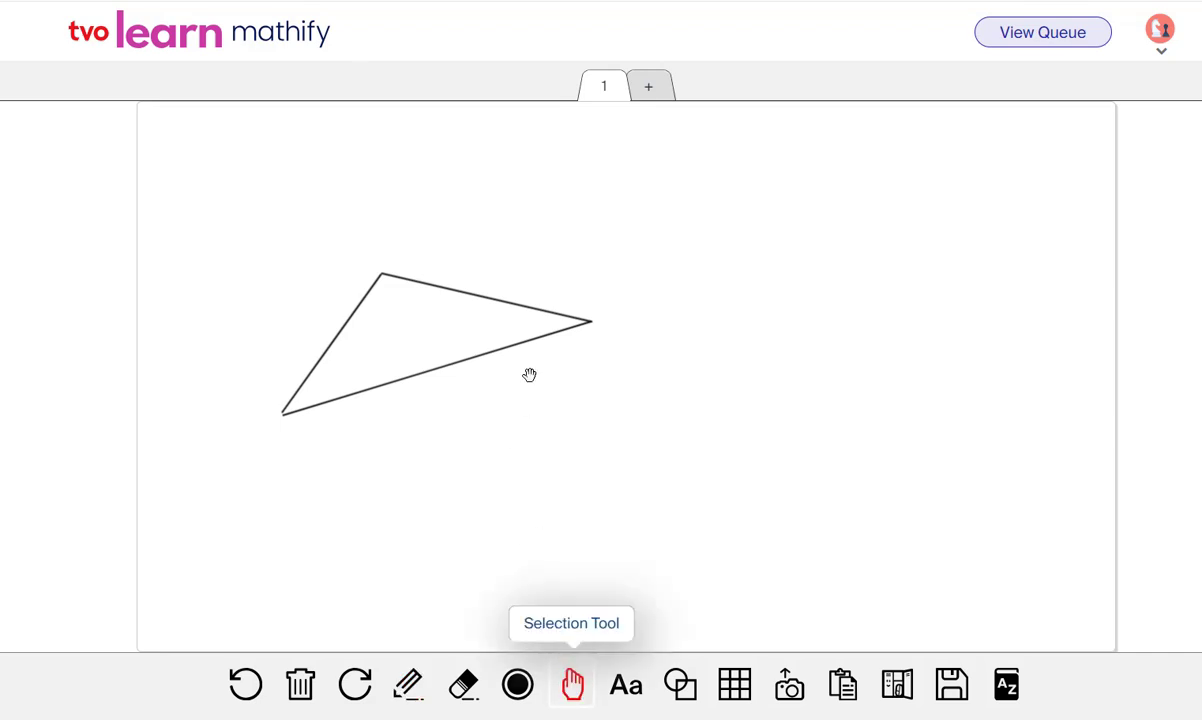
pyautogui.moveTo(515, 349); pyautogui.dragTo(520, 387)
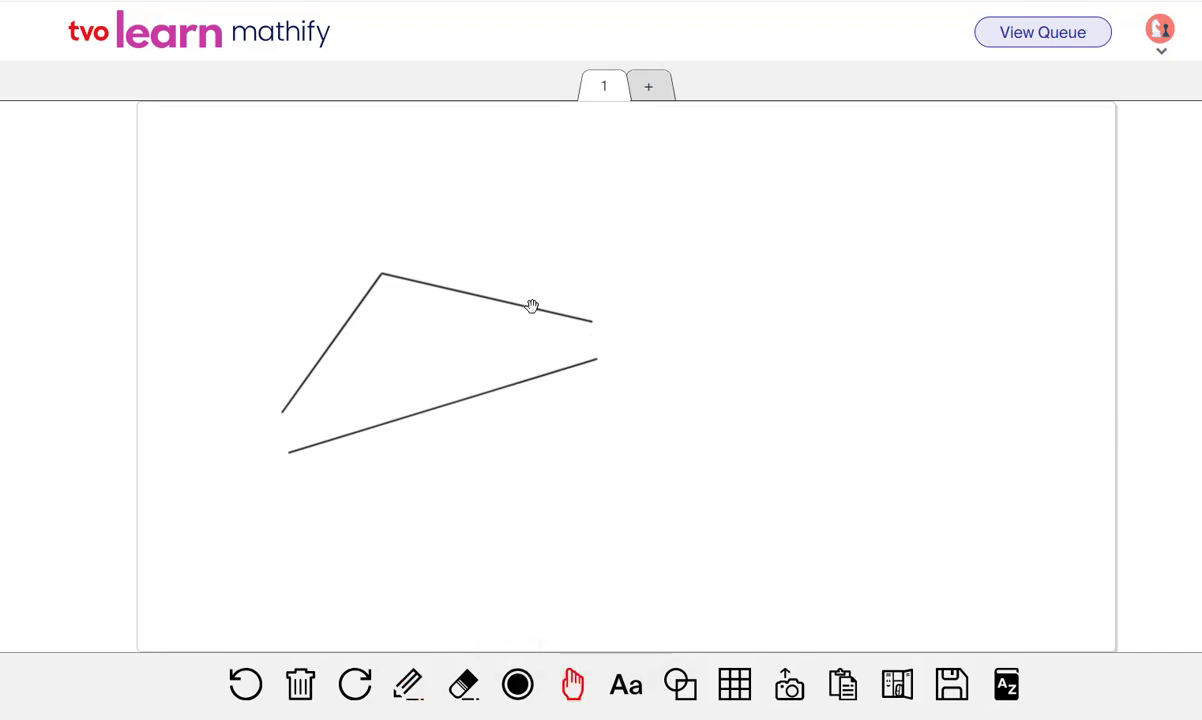
pyautogui.moveTo(533, 306); pyautogui.dragTo(557, 282)
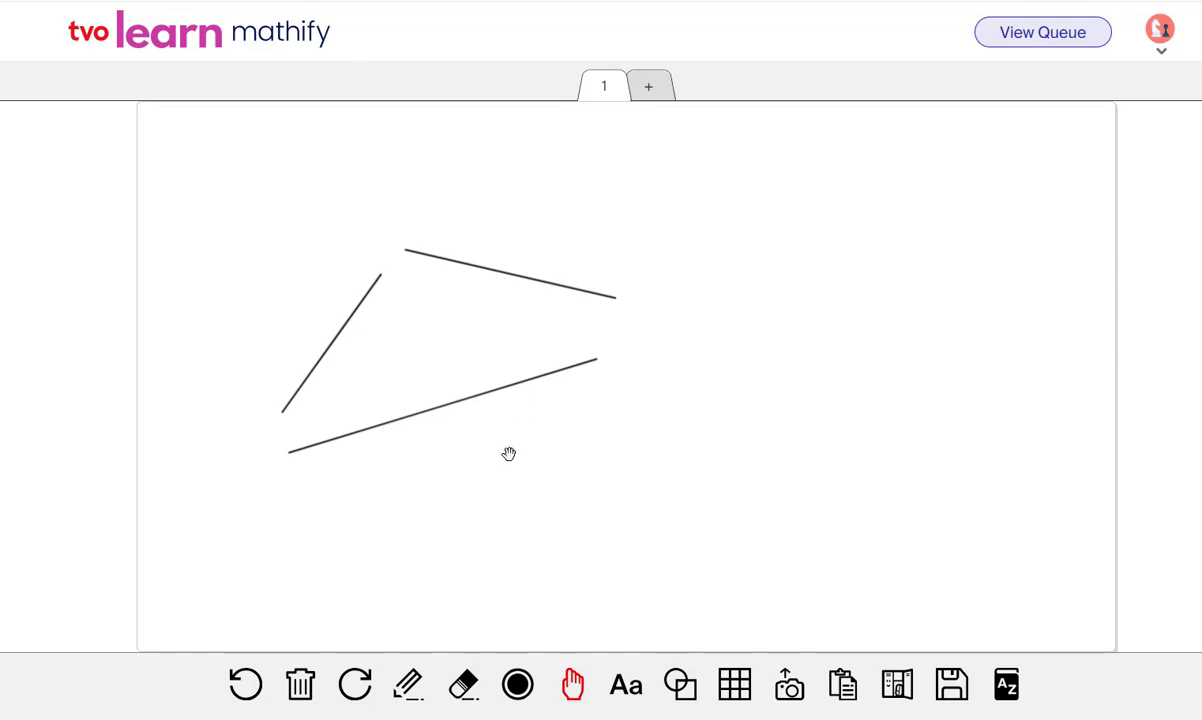
pyautogui.click(246, 684)
pyautogui.click(246, 684)
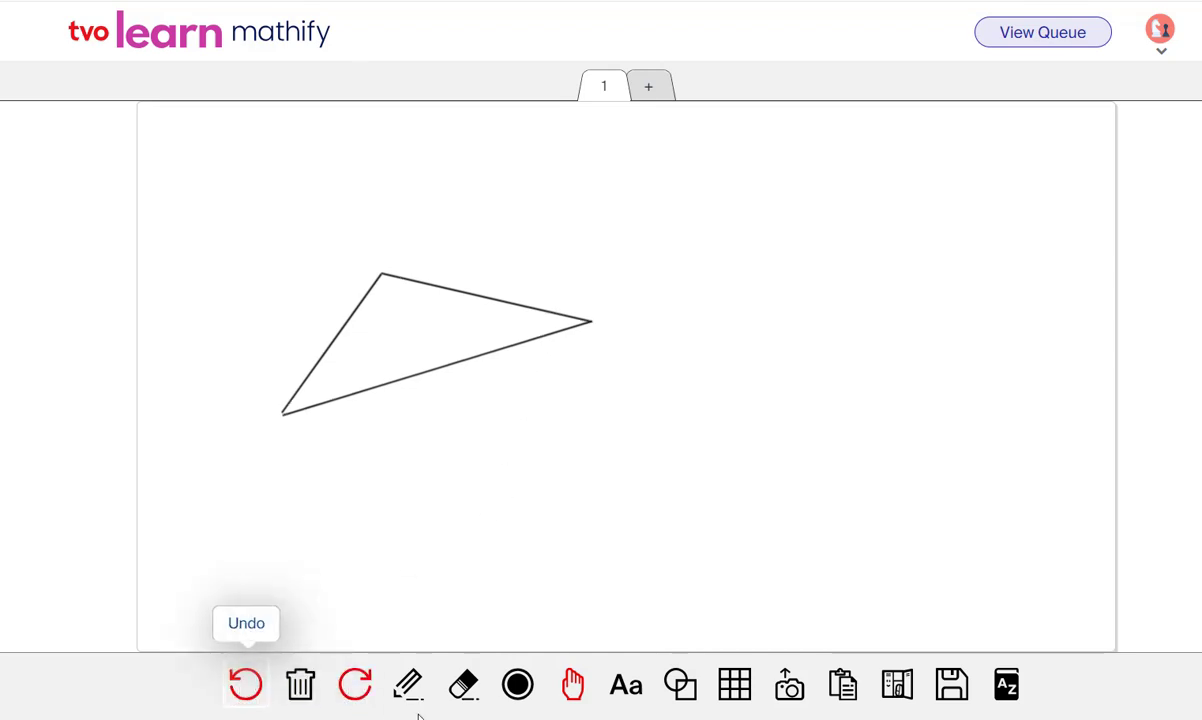
pyautogui.click(520, 684)
# - Pick purple and trace the triangle's left, top and bottom sides
pyautogui.click(478, 601)
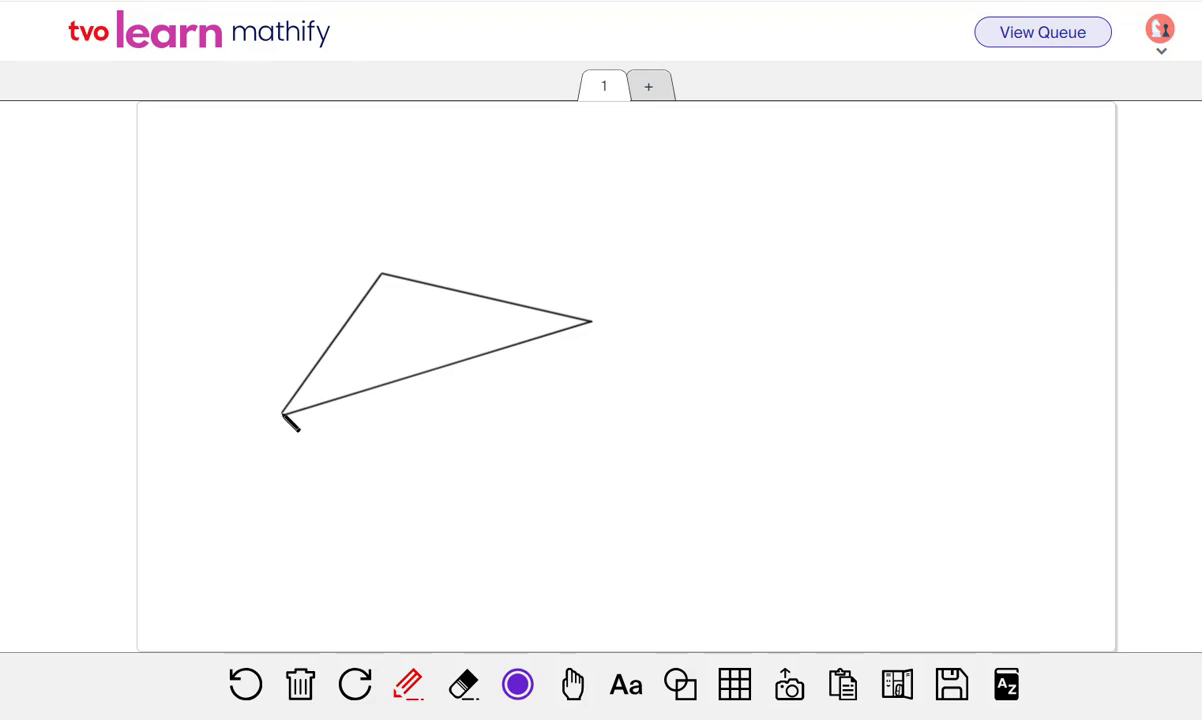
pyautogui.moveTo(283, 414); pyautogui.dragTo(382, 275)
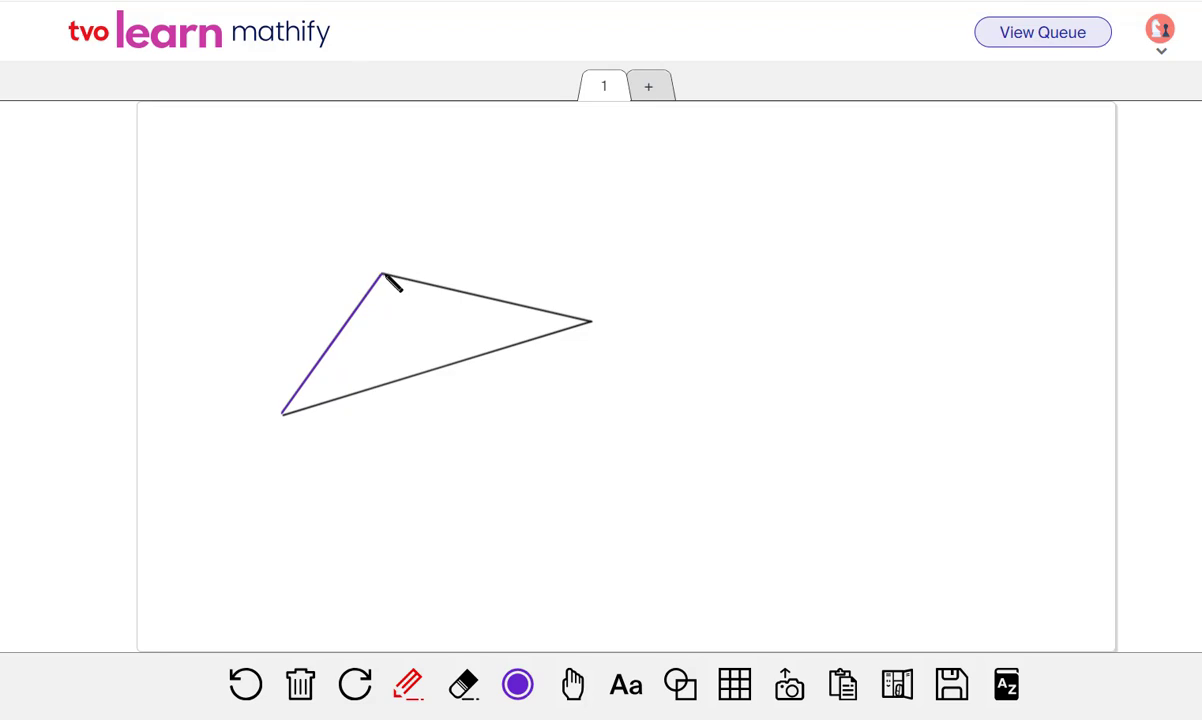
pyautogui.moveTo(384, 275); pyautogui.dragTo(593, 322)
pyautogui.moveTo(592, 322); pyautogui.dragTo(286, 412)
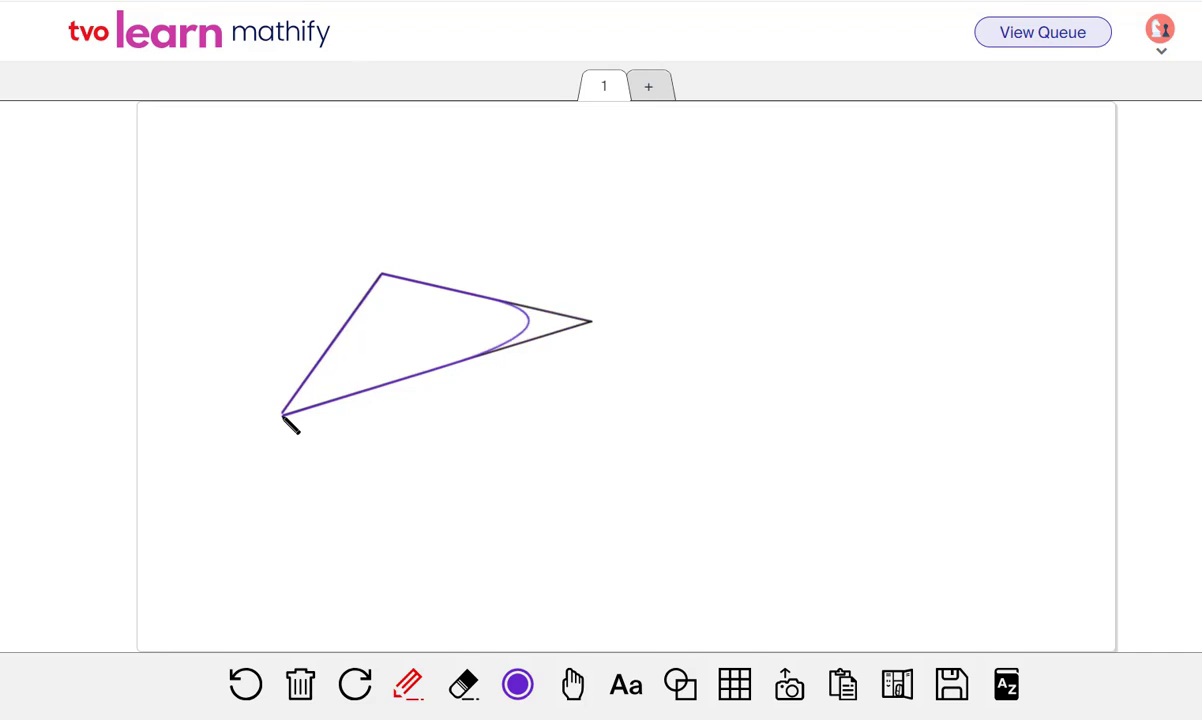
# - Drag the purple tracing off the black triangle to the lower right of the whiteboard
pyautogui.click(572, 684)
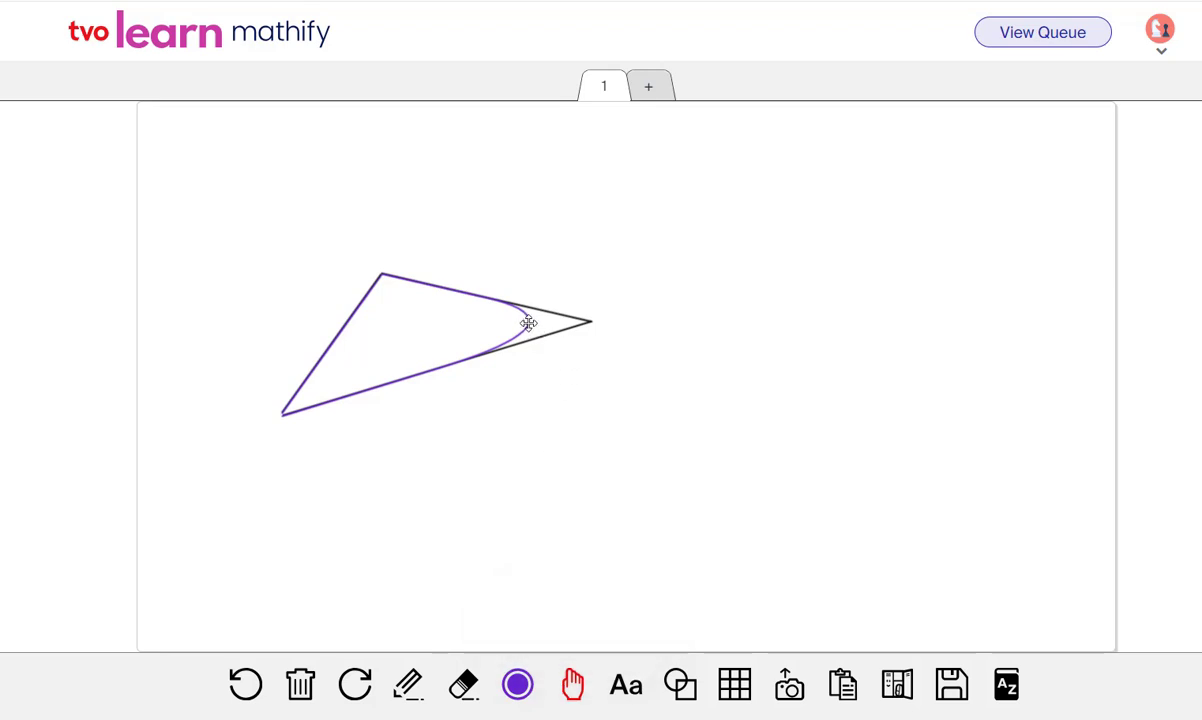
pyautogui.moveTo(527, 319); pyautogui.dragTo(545, 199)
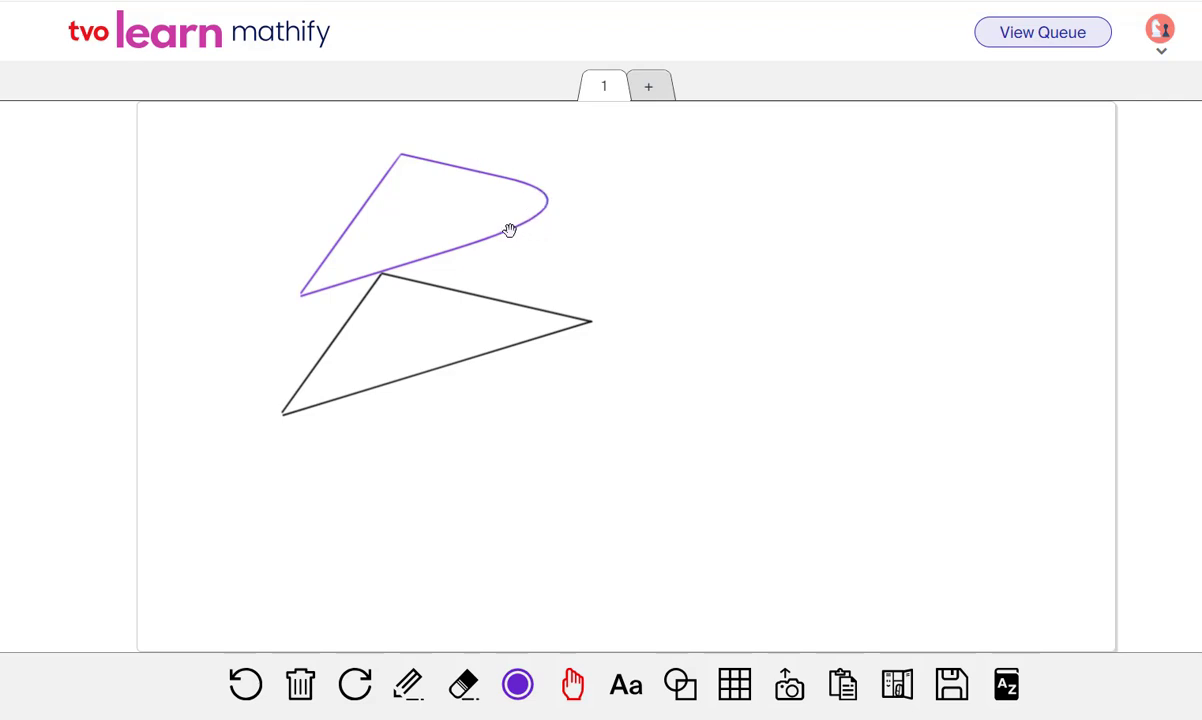
pyautogui.moveTo(512, 225)
pyautogui.mouseDown()
pyautogui.moveTo(612, 274)
pyautogui.moveTo(906, 473)
pyautogui.mouseUp()
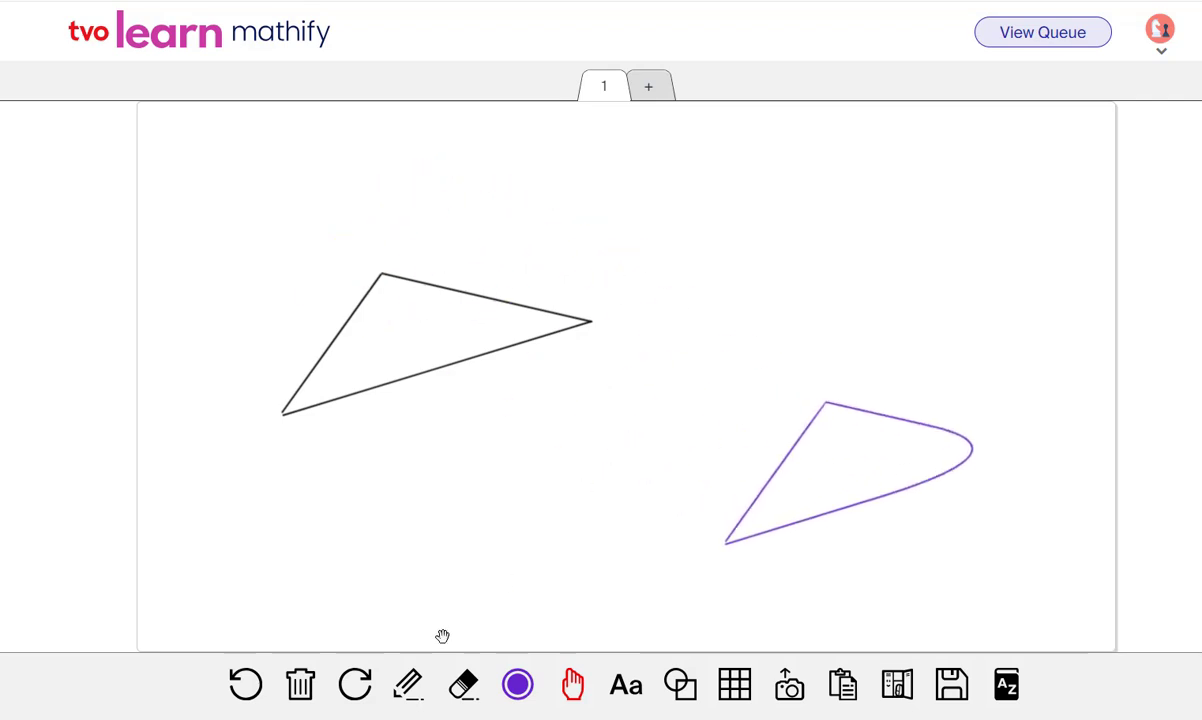
pyautogui.click(408, 684)
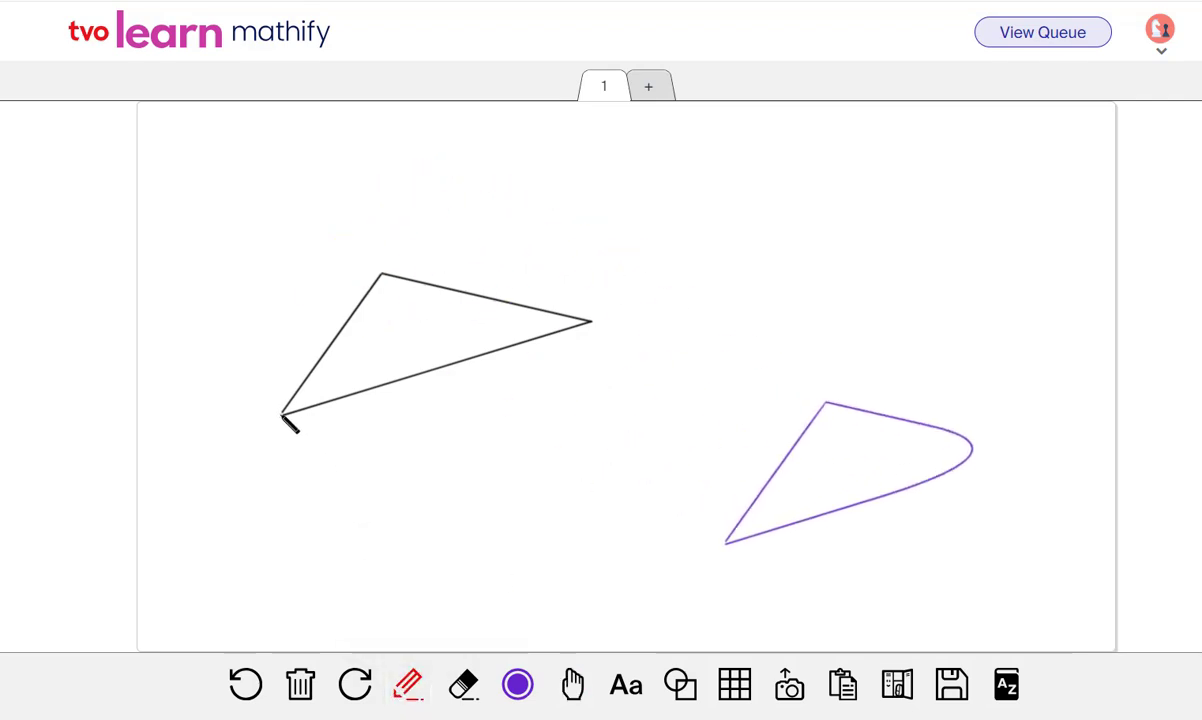
# - Trace the black triangle's left, top and bottom sides again in purple
pyautogui.moveTo(282, 414); pyautogui.dragTo(383, 274)
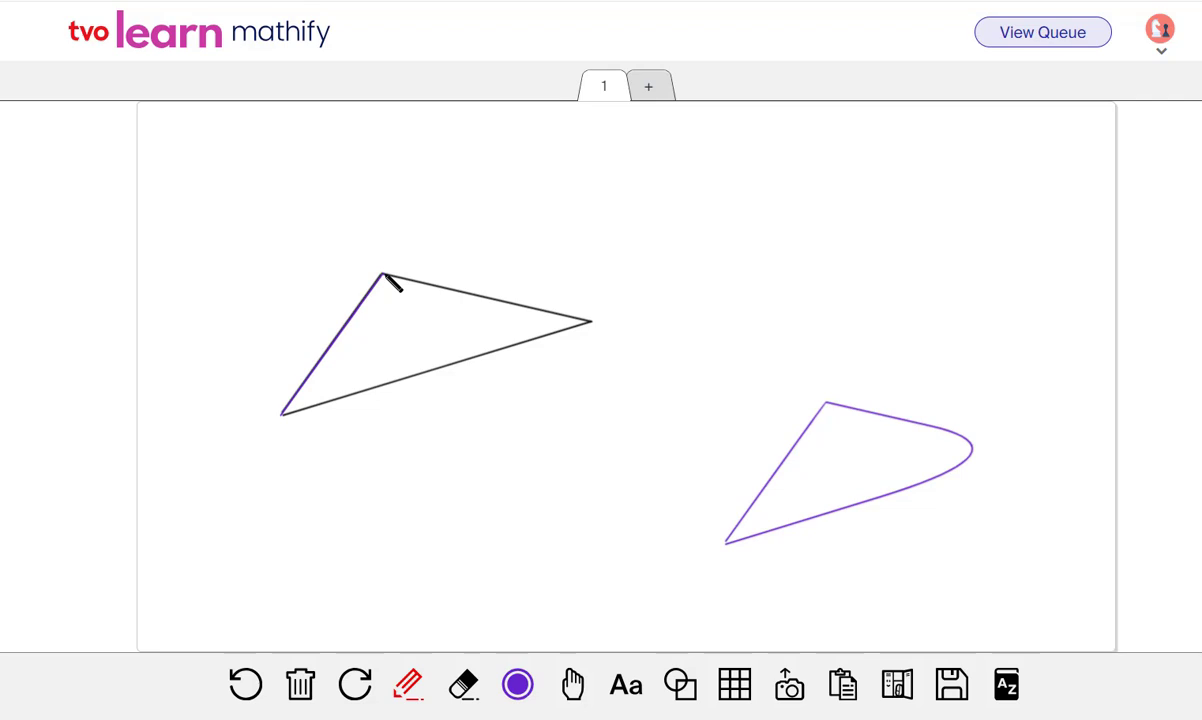
pyautogui.moveTo(384, 276); pyautogui.dragTo(592, 322)
pyautogui.moveTo(590, 322); pyautogui.dragTo(286, 414)
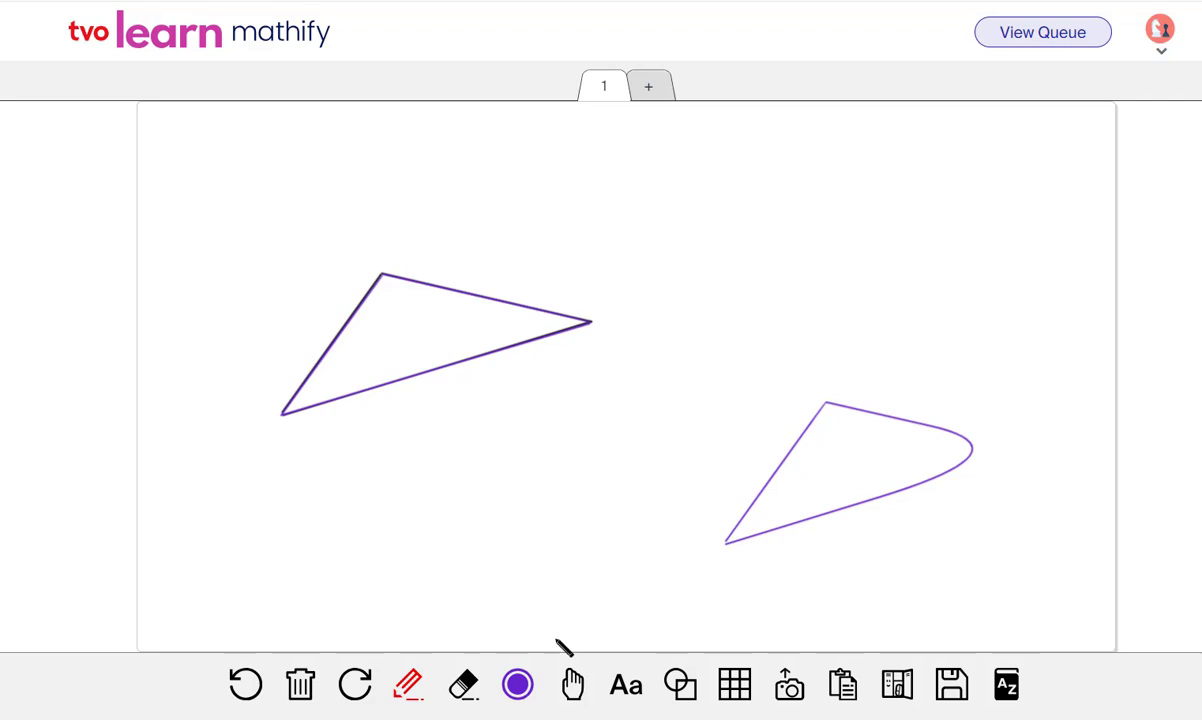
pyautogui.click(571, 684)
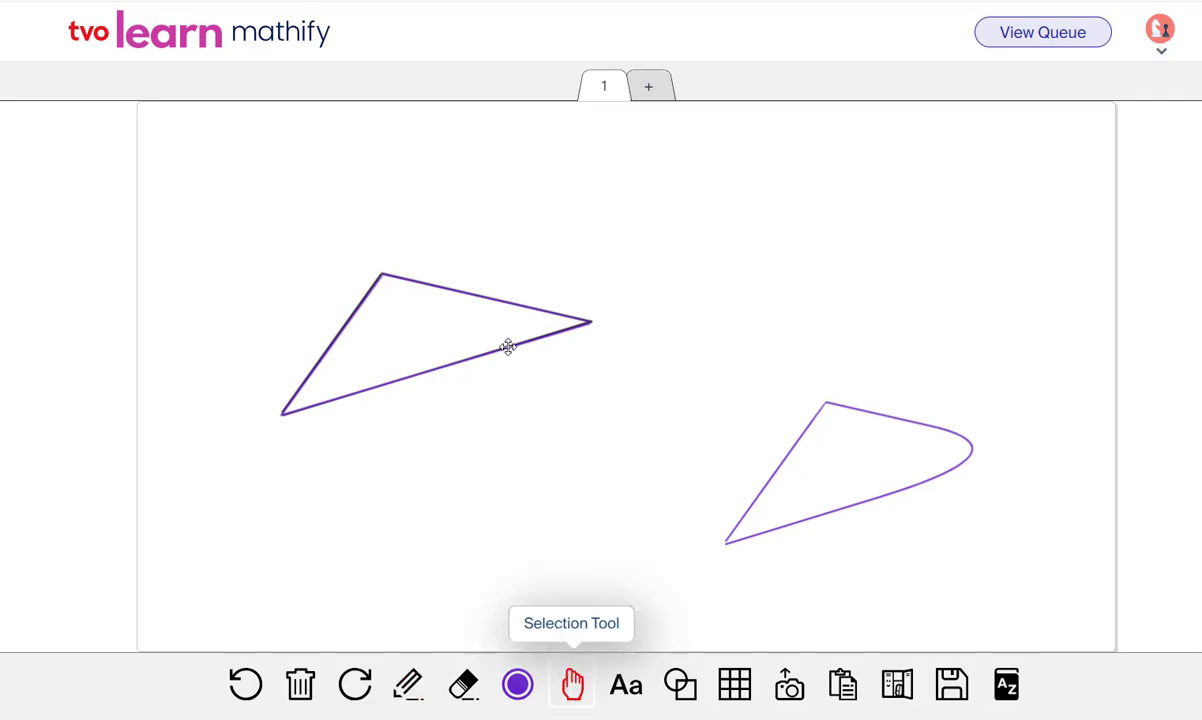
# - Drag the second purple triangle down and right, between the black triangle and the rounded outline
pyautogui.moveTo(507, 346); pyautogui.dragTo(644, 441)
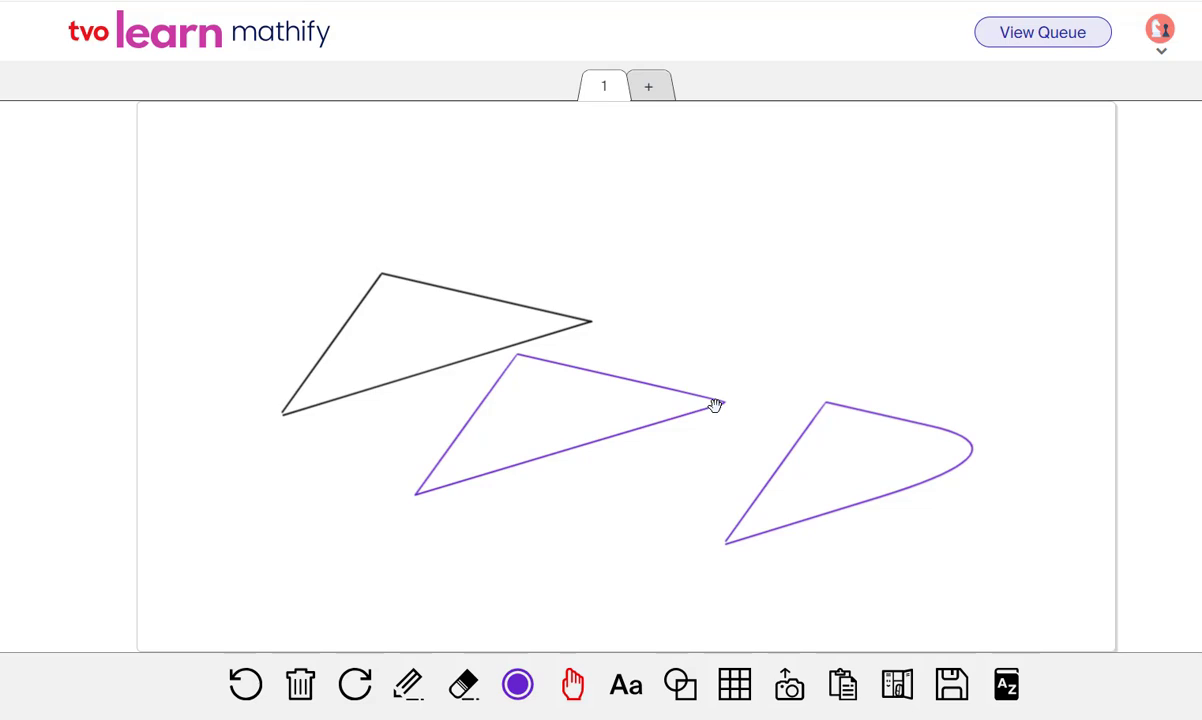
# - Switch to orange and draw an outline in the upper right, closing it back at its start
pyautogui.click(518, 684)
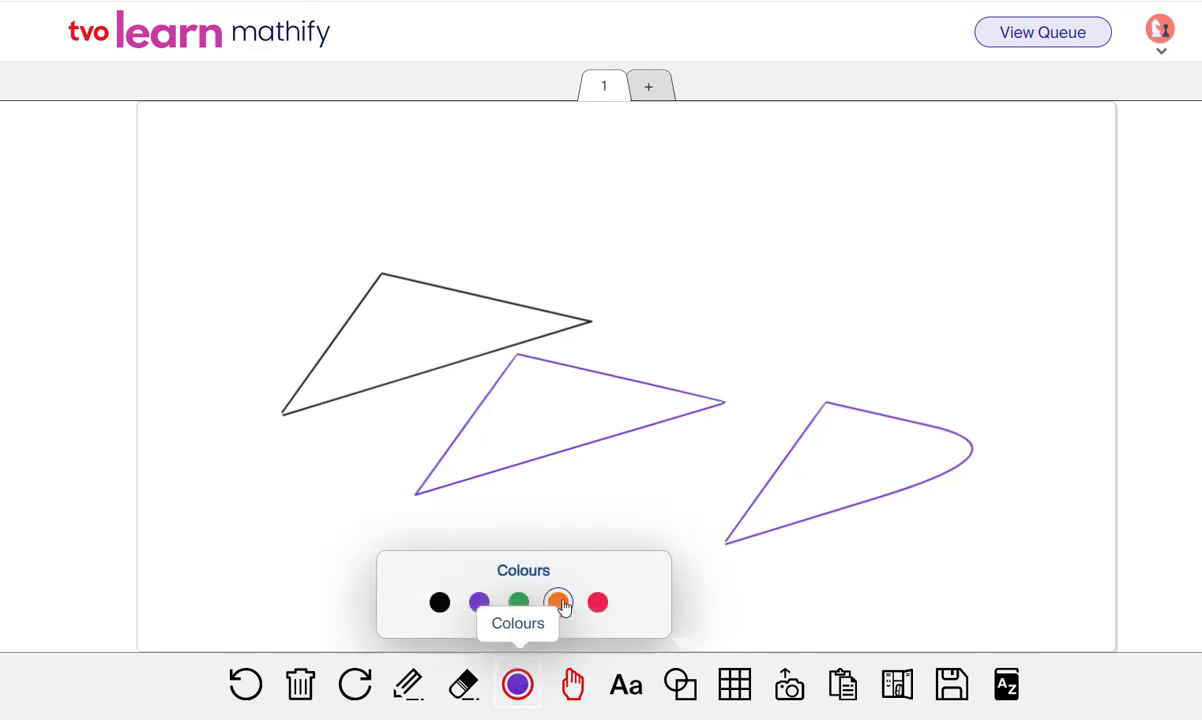
pyautogui.click(558, 602)
pyautogui.moveTo(623, 161)
pyautogui.mouseDown()
pyautogui.moveTo(836, 162)
pyautogui.moveTo(913, 215)
pyautogui.mouseUp()
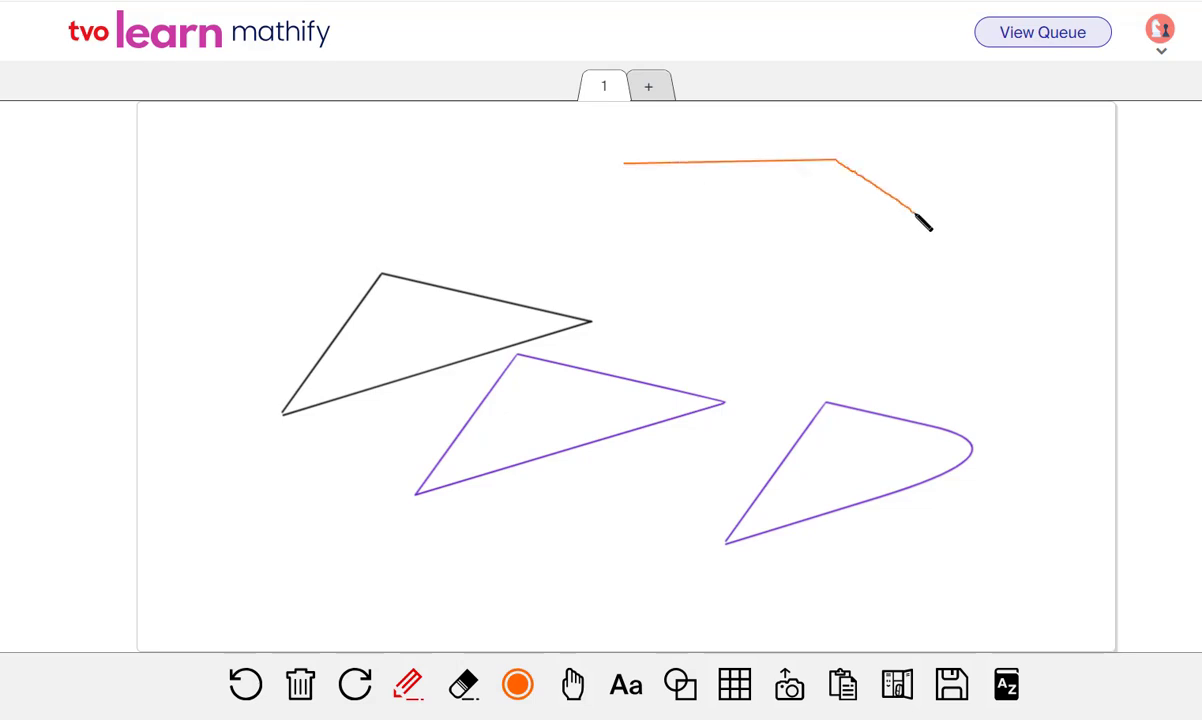
pyautogui.moveTo(914, 214); pyautogui.dragTo(914, 343)
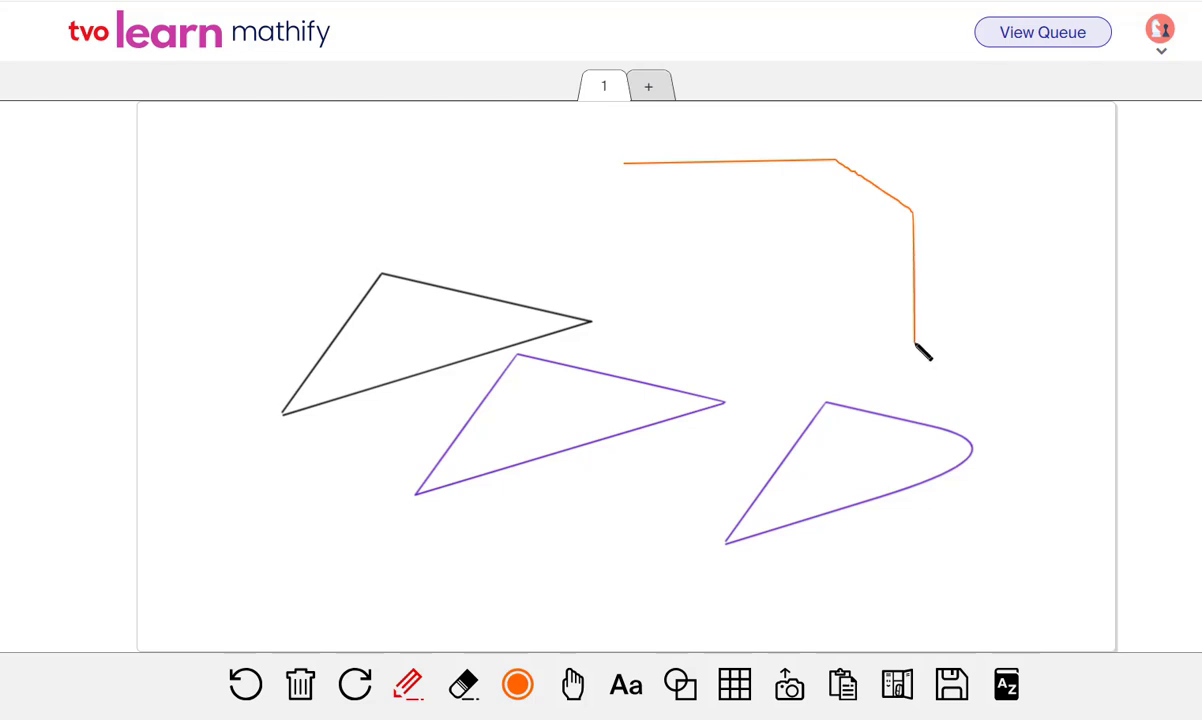
pyautogui.moveTo(914, 343)
pyautogui.mouseDown()
pyautogui.moveTo(860, 397)
pyautogui.moveTo(684, 390)
pyautogui.mouseUp()
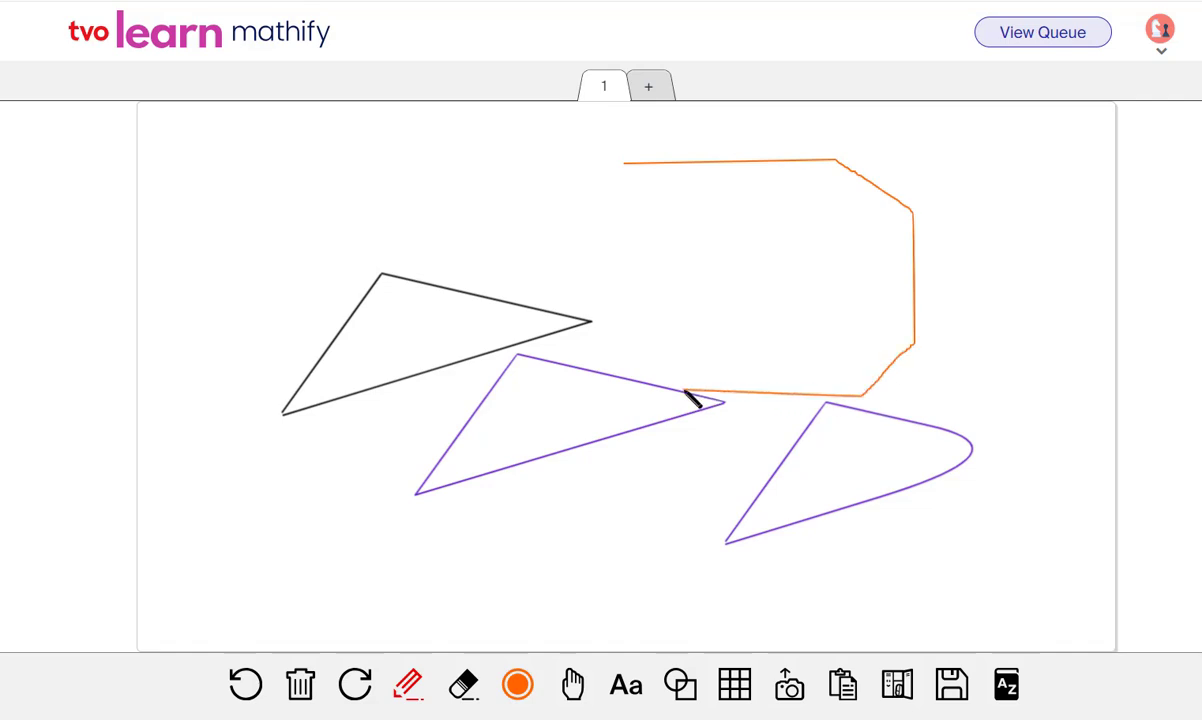
pyautogui.moveTo(685, 391)
pyautogui.mouseDown()
pyautogui.moveTo(548, 272)
pyautogui.moveTo(626, 164)
pyautogui.mouseUp()
# - Nudge the orange polygon left, erase it, and set green as the Pencil colour
pyautogui.click(572, 683)
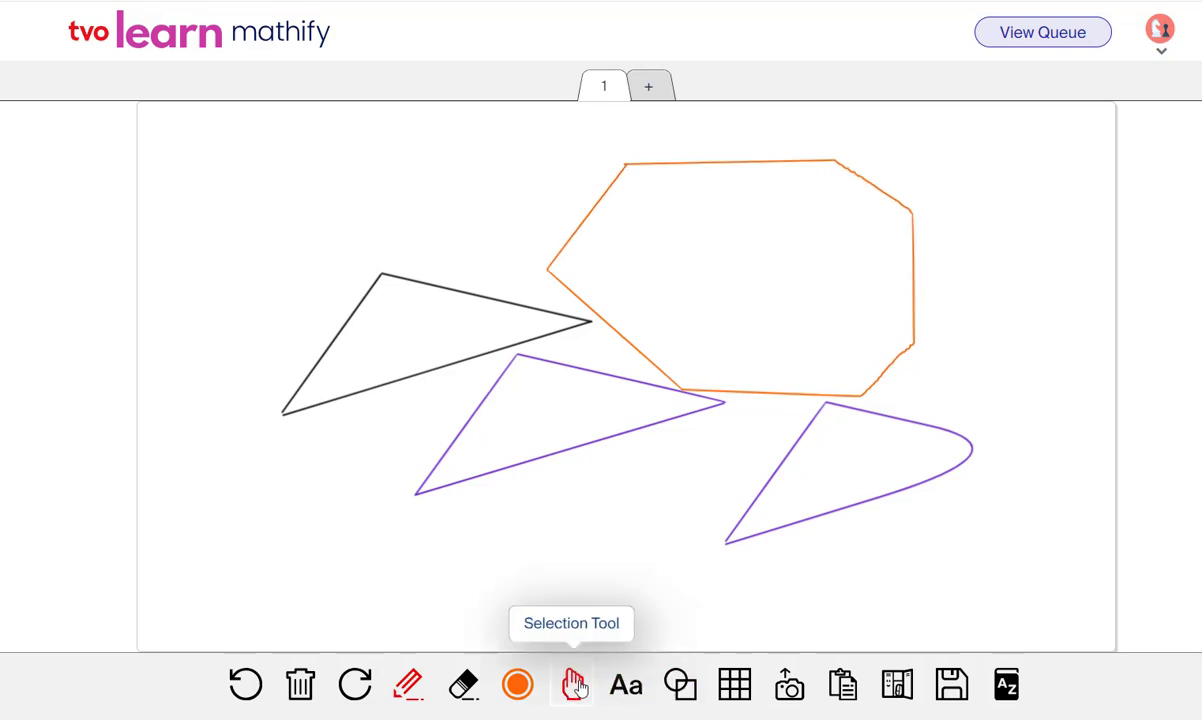
pyautogui.moveTo(912, 252); pyautogui.dragTo(882, 245)
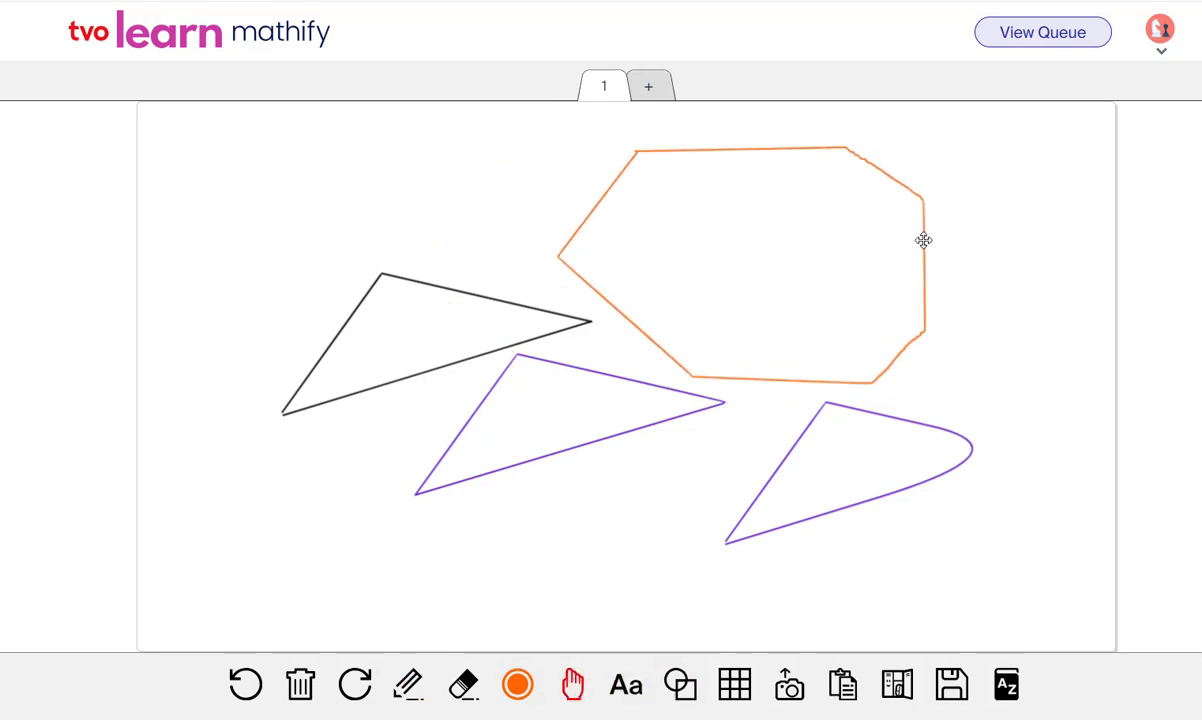
pyautogui.click(463, 684)
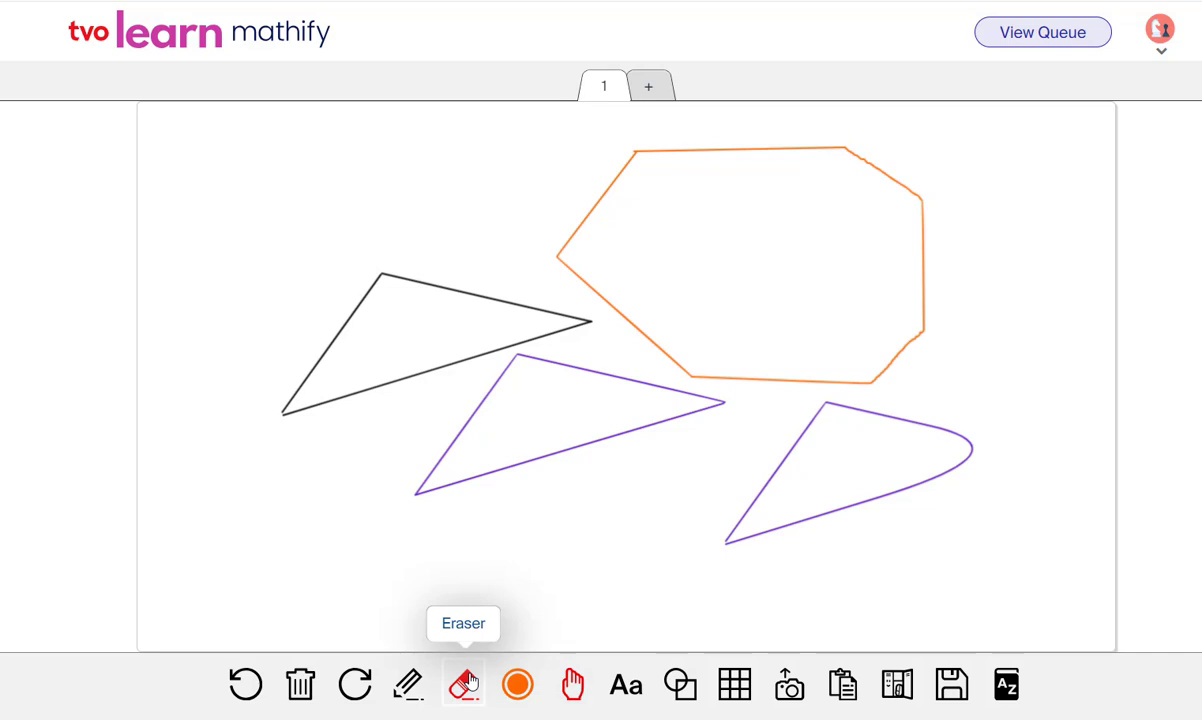
pyautogui.click(897, 182)
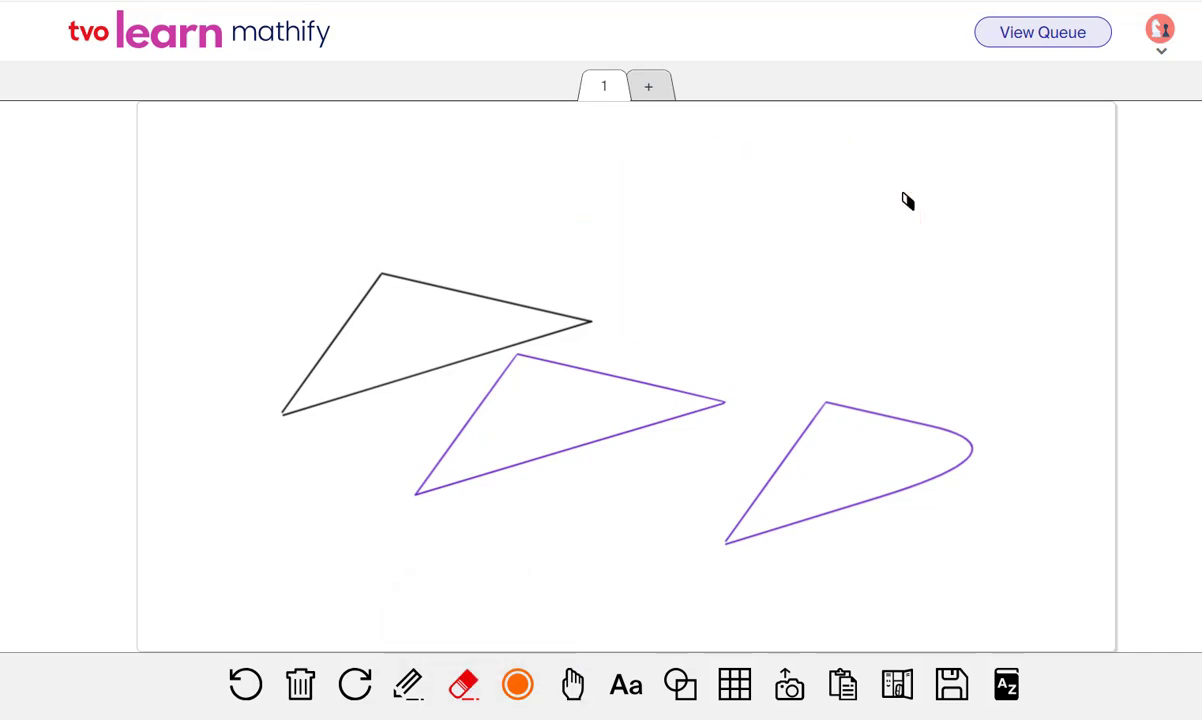
pyautogui.click(517, 684)
pyautogui.click(518, 600)
pyautogui.click(408, 686)
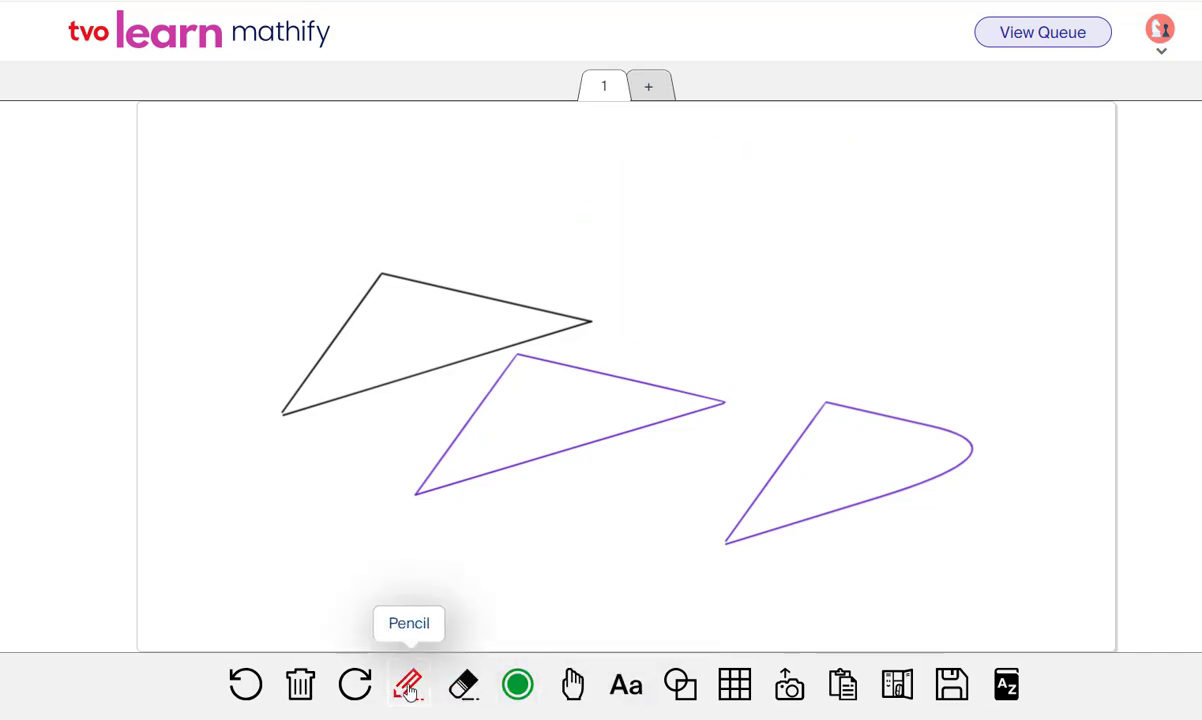
# - Draw a six-sided green hexagon in the upper right, then shift it right and down
pyautogui.moveTo(722, 148); pyautogui.dragTo(854, 148)
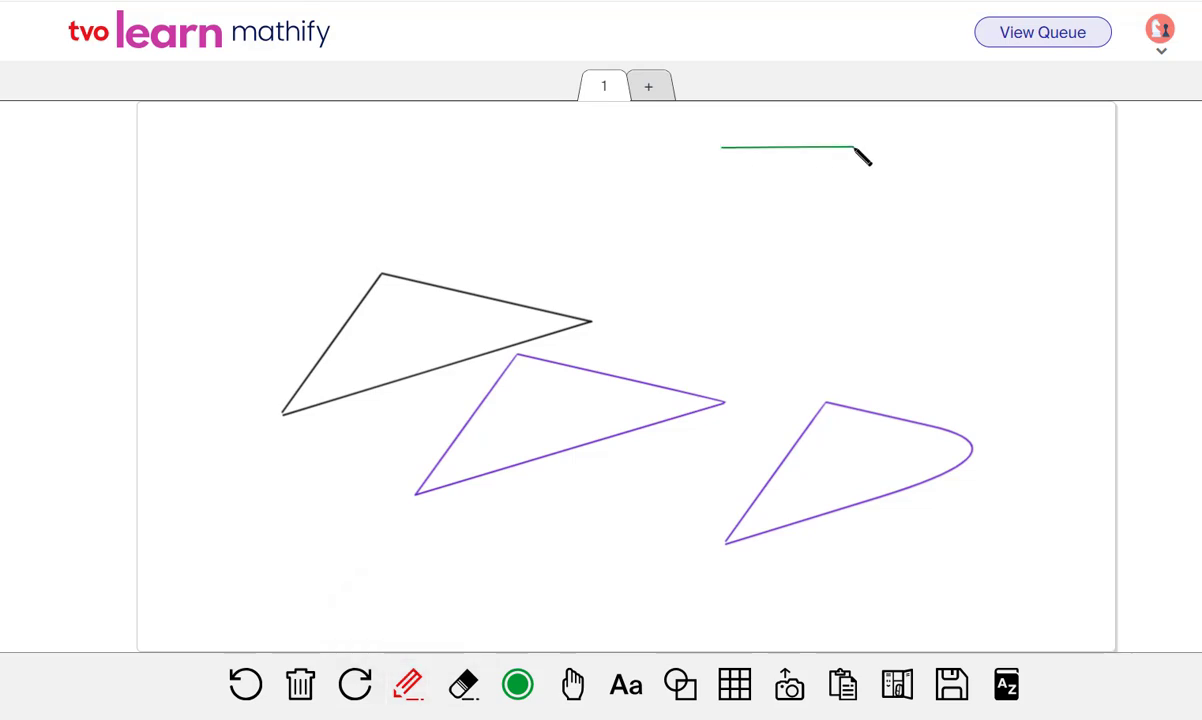
pyautogui.moveTo(854, 148); pyautogui.dragTo(919, 230)
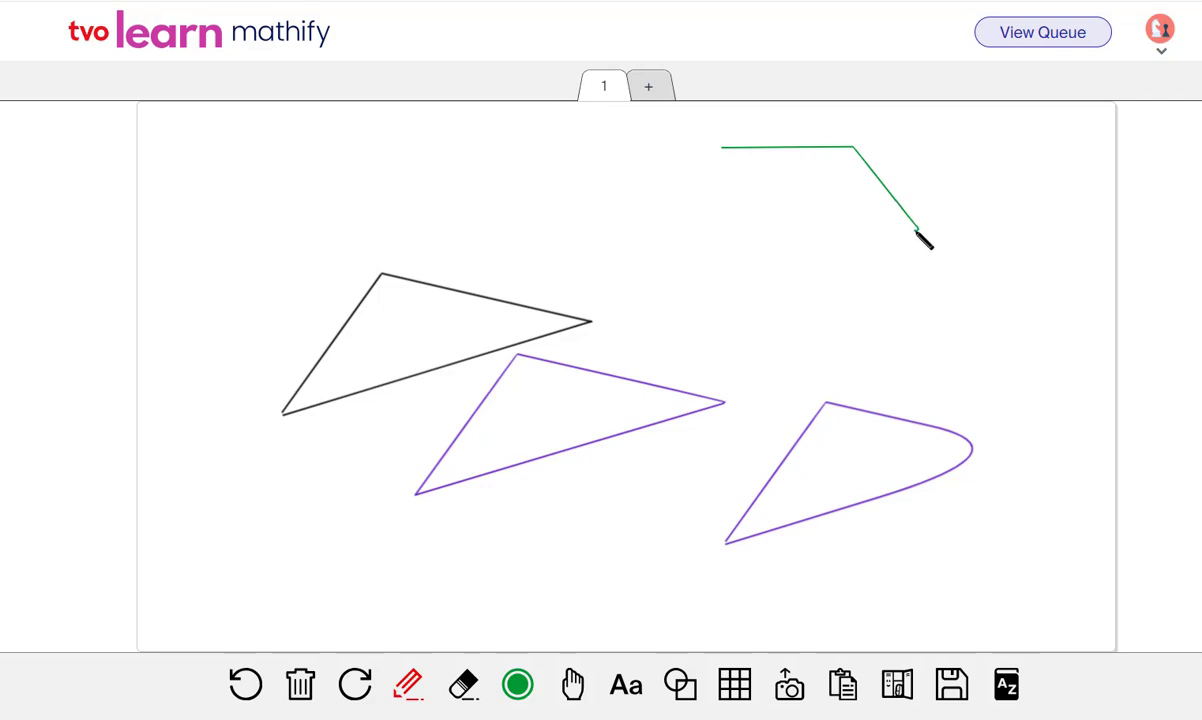
pyautogui.moveTo(918, 230); pyautogui.dragTo(860, 325)
pyautogui.moveTo(860, 325); pyautogui.dragTo(711, 325)
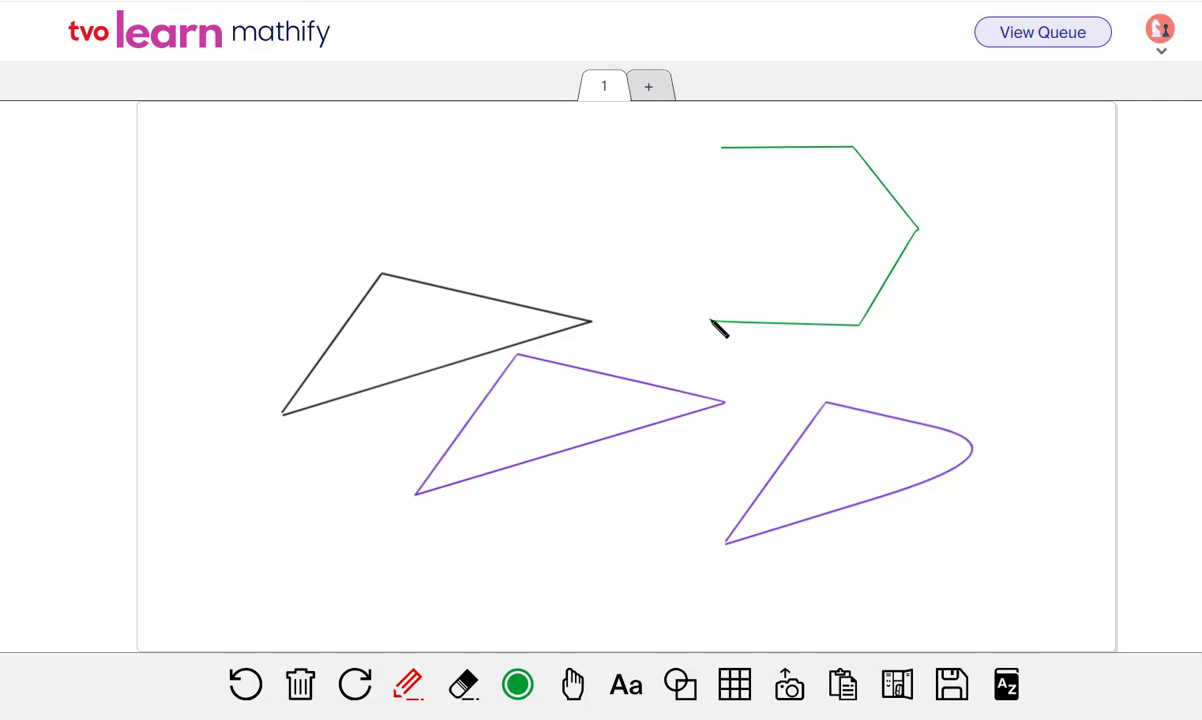
pyautogui.moveTo(711, 321)
pyautogui.mouseDown()
pyautogui.moveTo(667, 236)
pyautogui.moveTo(658, 242)
pyautogui.mouseUp()
pyautogui.moveTo(658, 237); pyautogui.dragTo(724, 151)
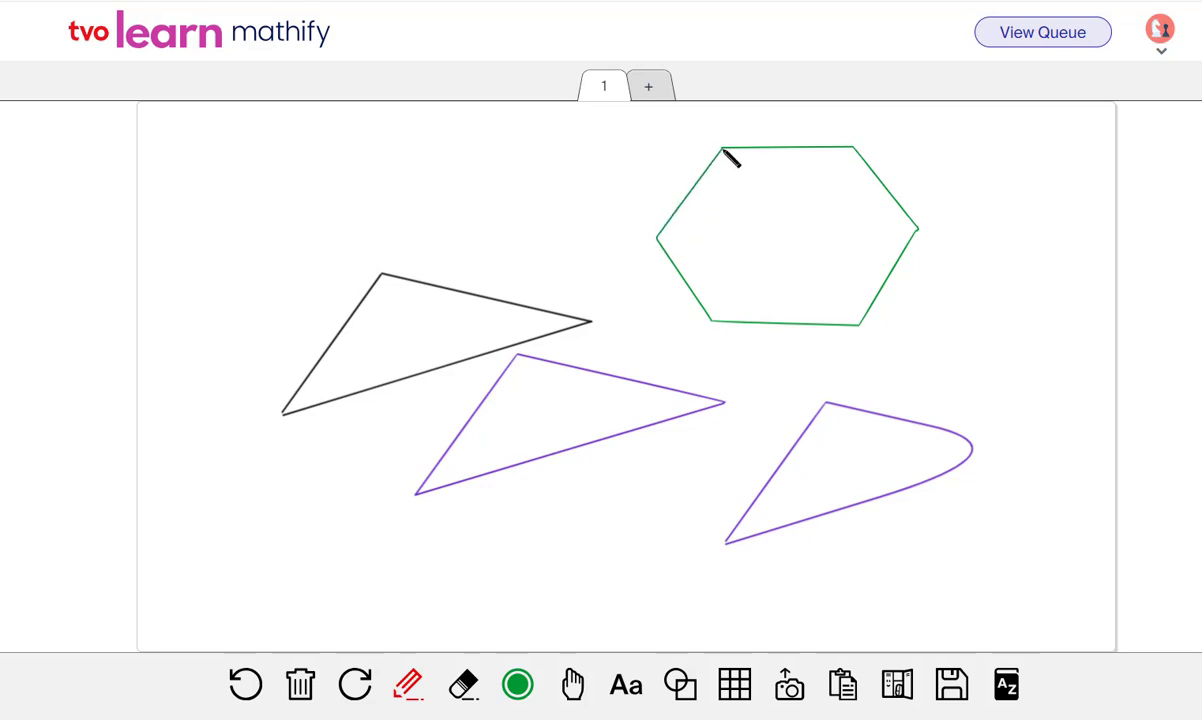
pyautogui.click(572, 684)
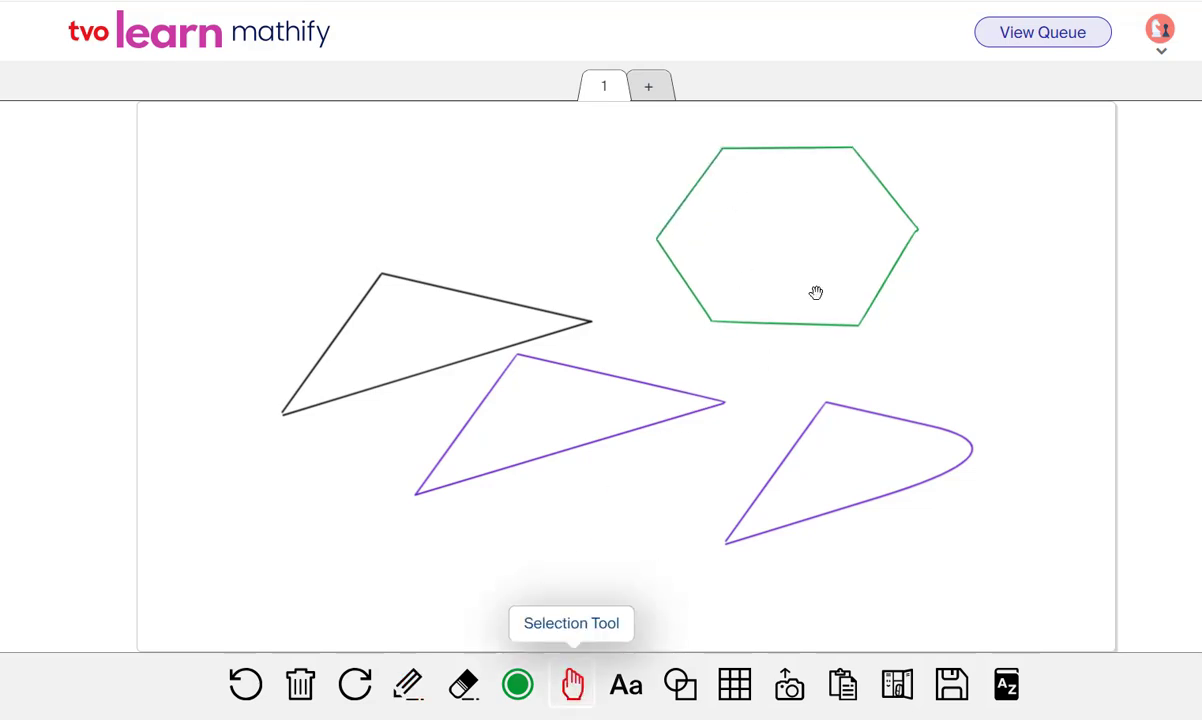
pyautogui.moveTo(842, 325); pyautogui.dragTo(915, 349)
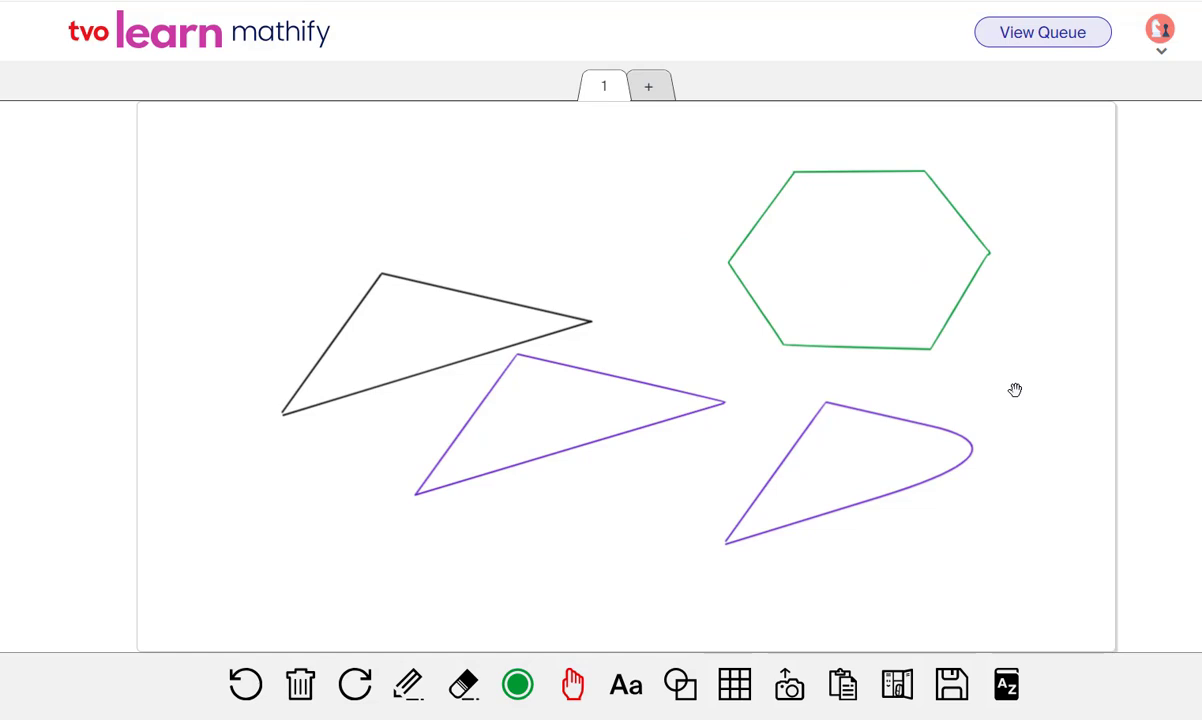
# - Switch the drawing colour to orange and draw a short line at the left
pyautogui.click(517, 684)
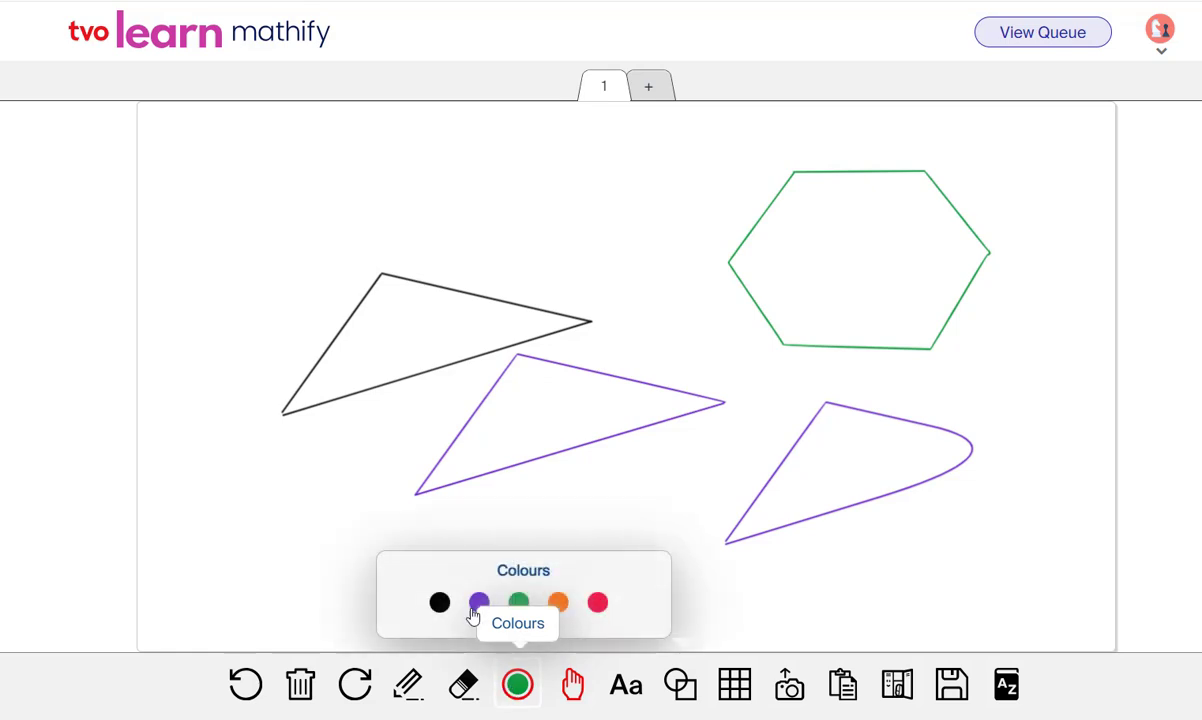
pyautogui.click(439, 602)
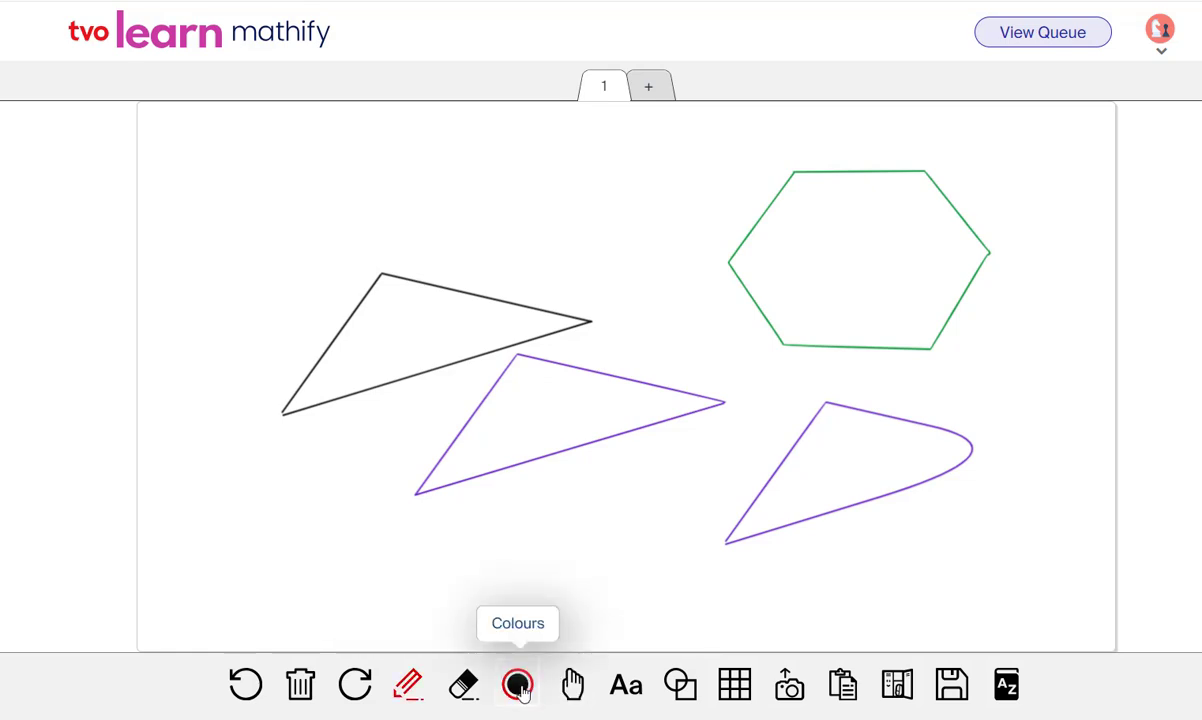
pyautogui.click(519, 686)
pyautogui.click(558, 602)
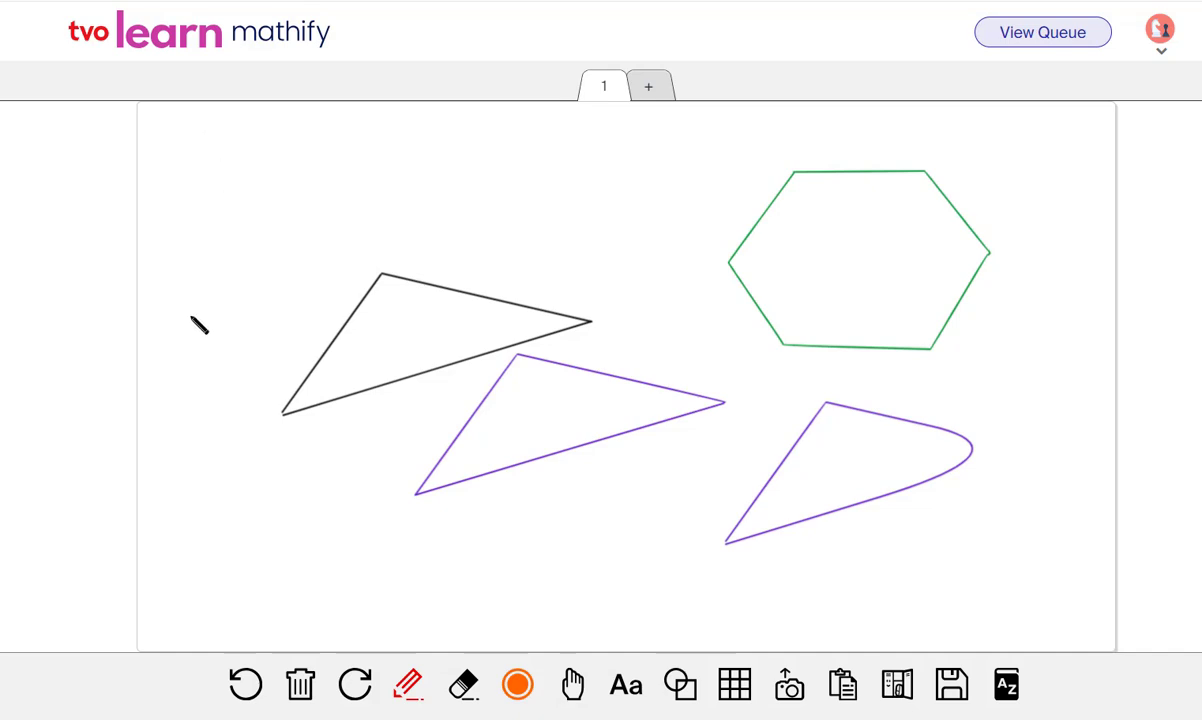
pyautogui.moveTo(190, 316); pyautogui.dragTo(193, 153)
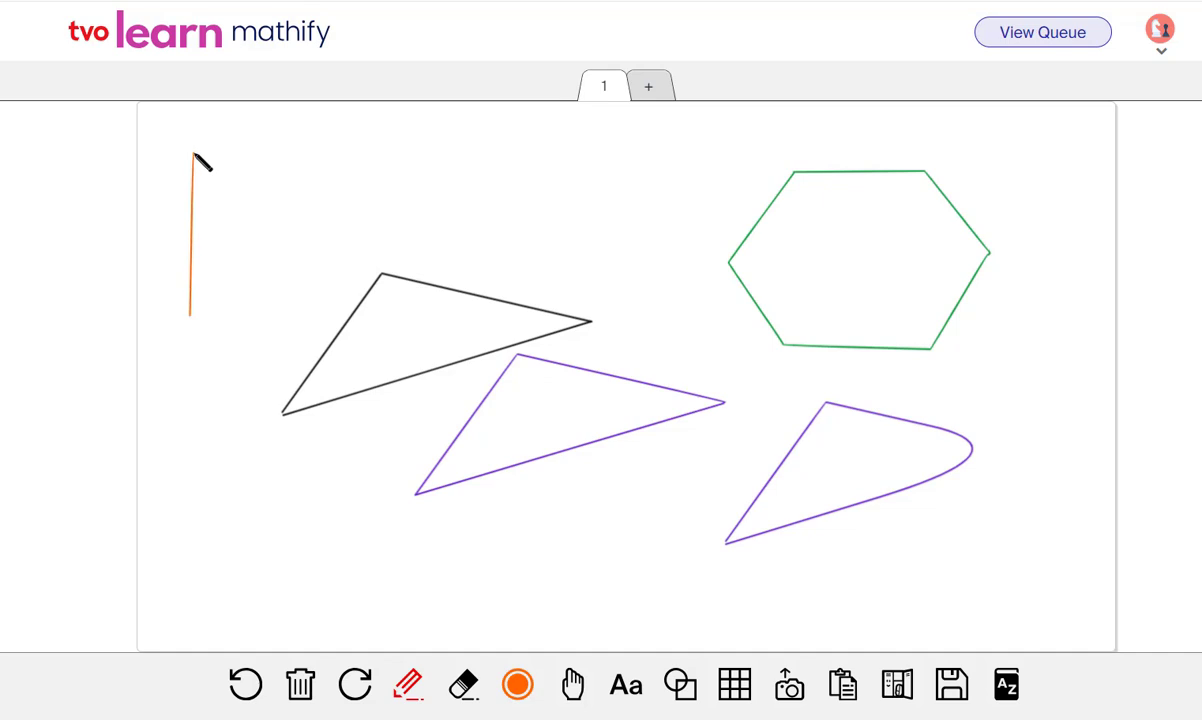
pyautogui.moveTo(194, 155)
pyautogui.mouseDown()
pyautogui.moveTo(276, 264)
pyautogui.moveTo(220, 148)
pyautogui.moveTo(193, 129)
pyautogui.moveTo(166, 171)
pyautogui.moveTo(156, 312)
pyautogui.moveTo(180, 210)
pyautogui.moveTo(260, 223)
pyautogui.moveTo(309, 298)
pyautogui.moveTo(282, 287)
pyautogui.moveTo(279, 298)
pyautogui.mouseUp()
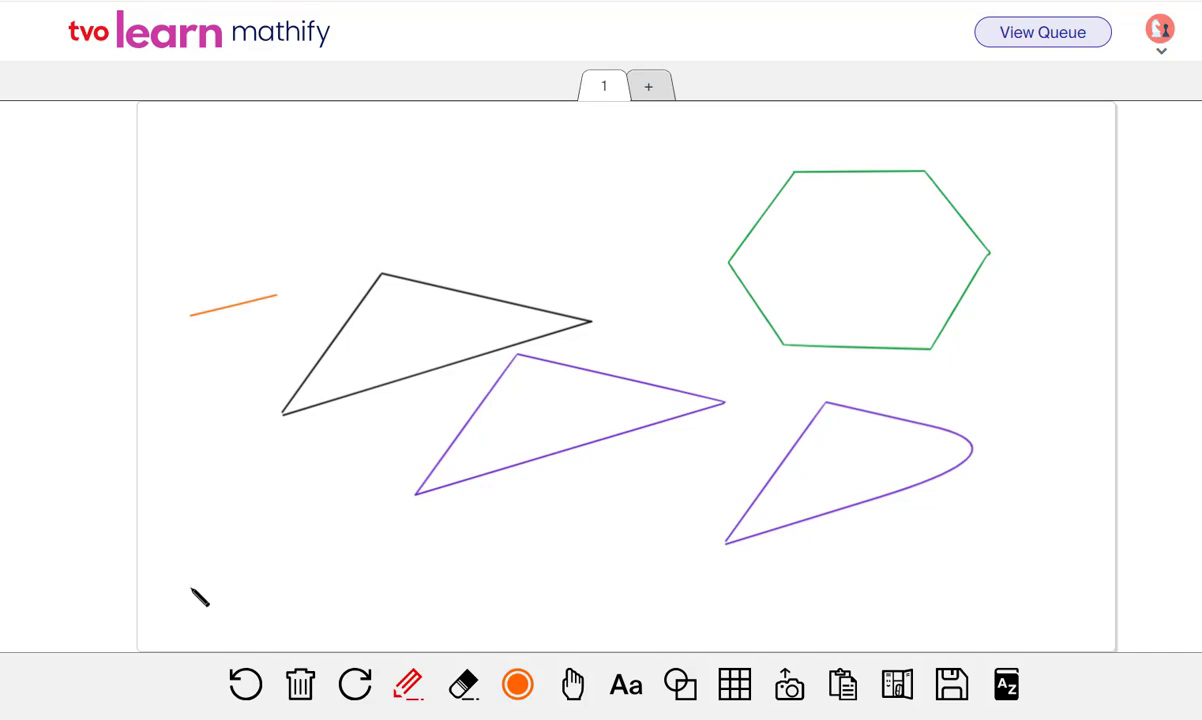
# - Draw an orange right triangle below the line, marking the right angle in its lower-left corner
pyautogui.moveTo(191, 589); pyautogui.dragTo(193, 437)
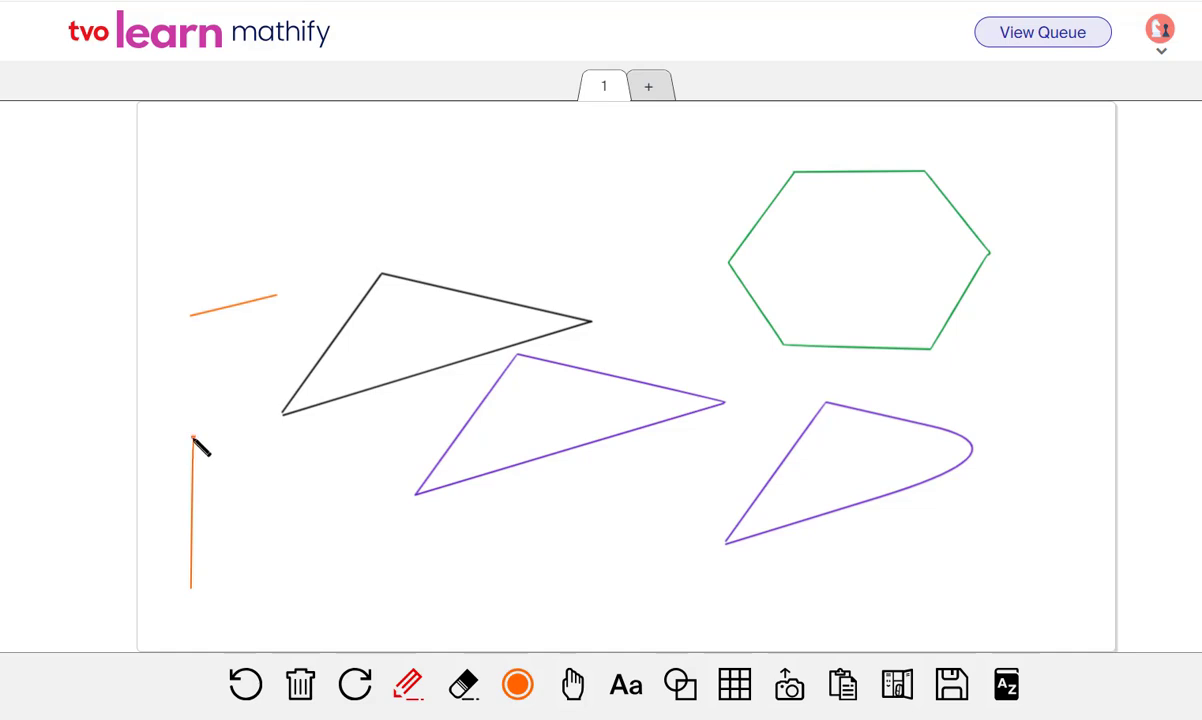
pyautogui.moveTo(193, 437); pyautogui.dragTo(278, 588)
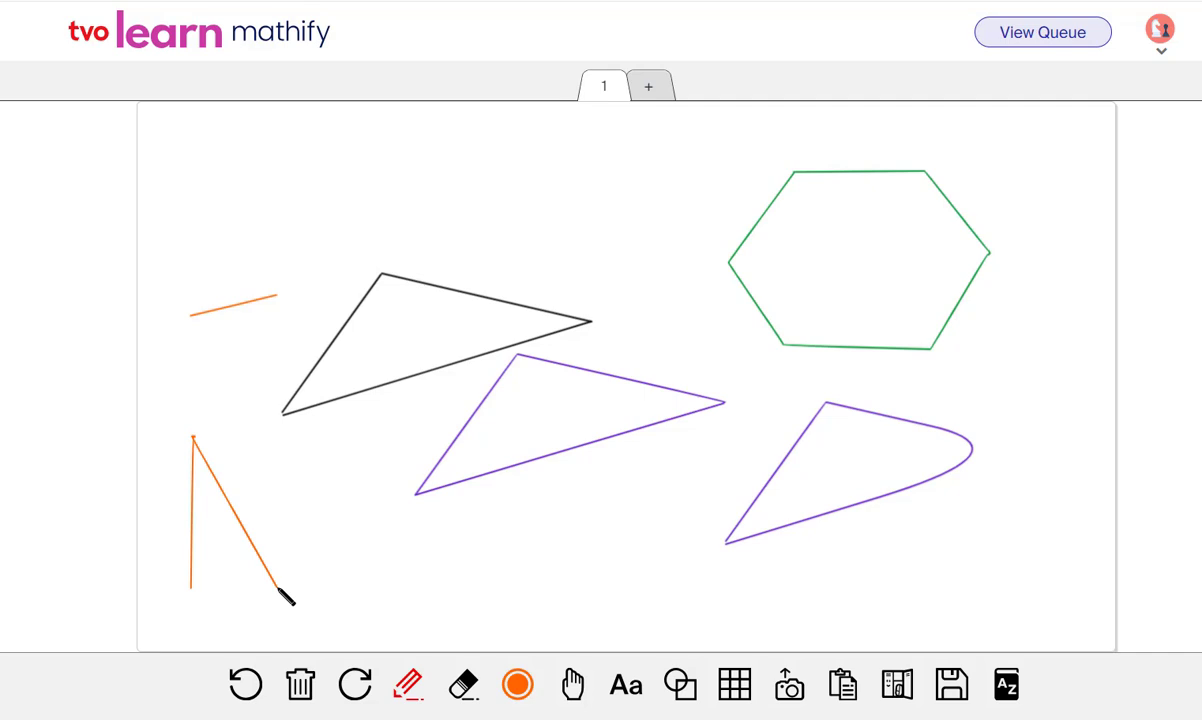
pyautogui.moveTo(277, 588); pyautogui.dragTo(192, 588)
pyautogui.moveTo(213, 587)
pyautogui.mouseDown()
pyautogui.moveTo(192, 567)
pyautogui.moveTo(213, 567)
pyautogui.moveTo(212, 586)
pyautogui.mouseUp()
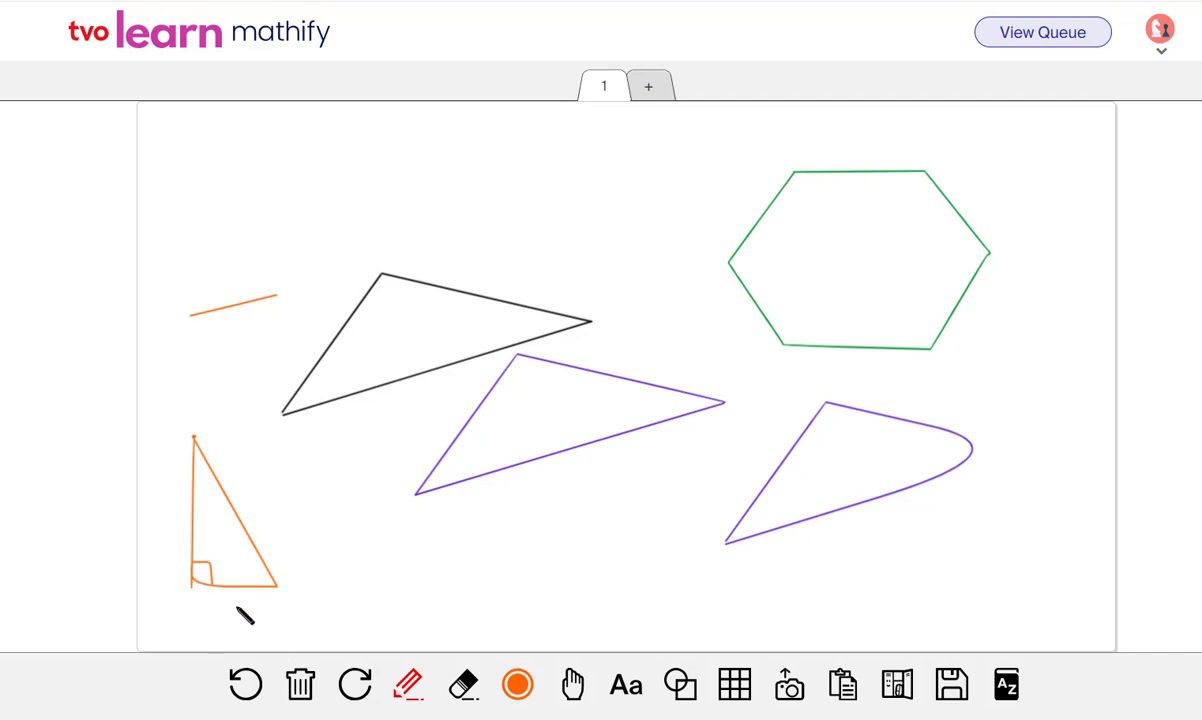
# - Erase the orange right triangle and switch the drawing colour to green
pyautogui.click(463, 684)
pyautogui.moveTo(193, 535); pyautogui.dragTo(255, 566)
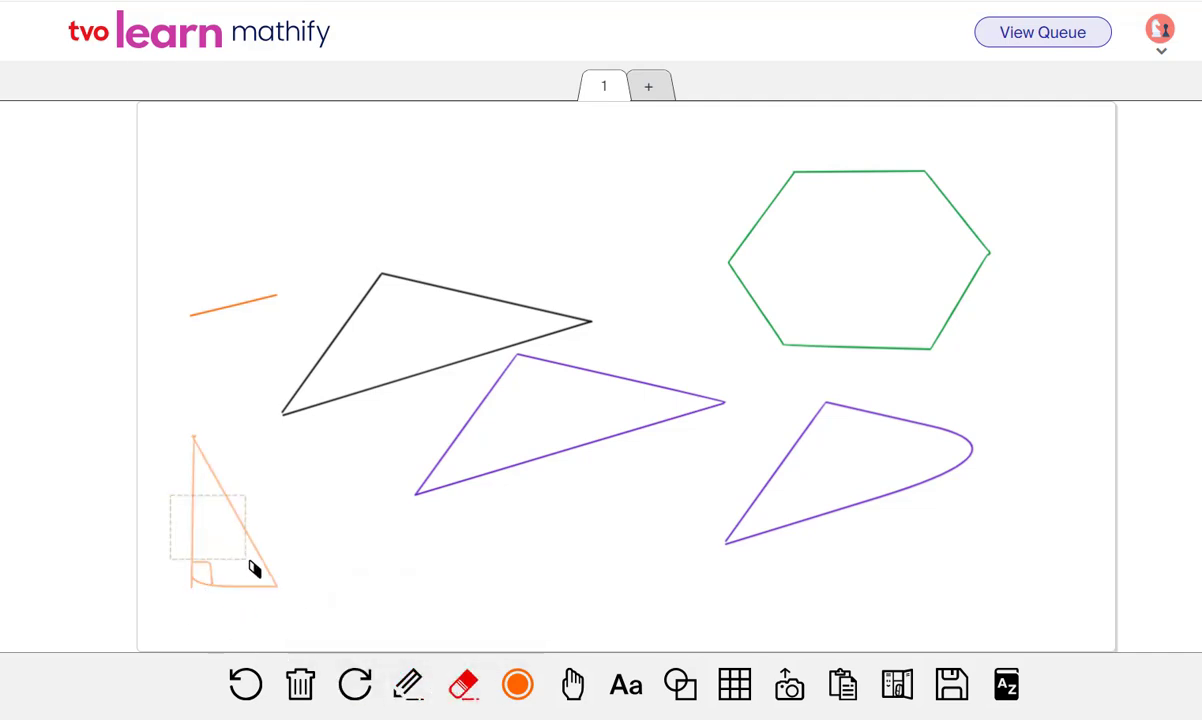
pyautogui.click(517, 684)
pyautogui.click(518, 602)
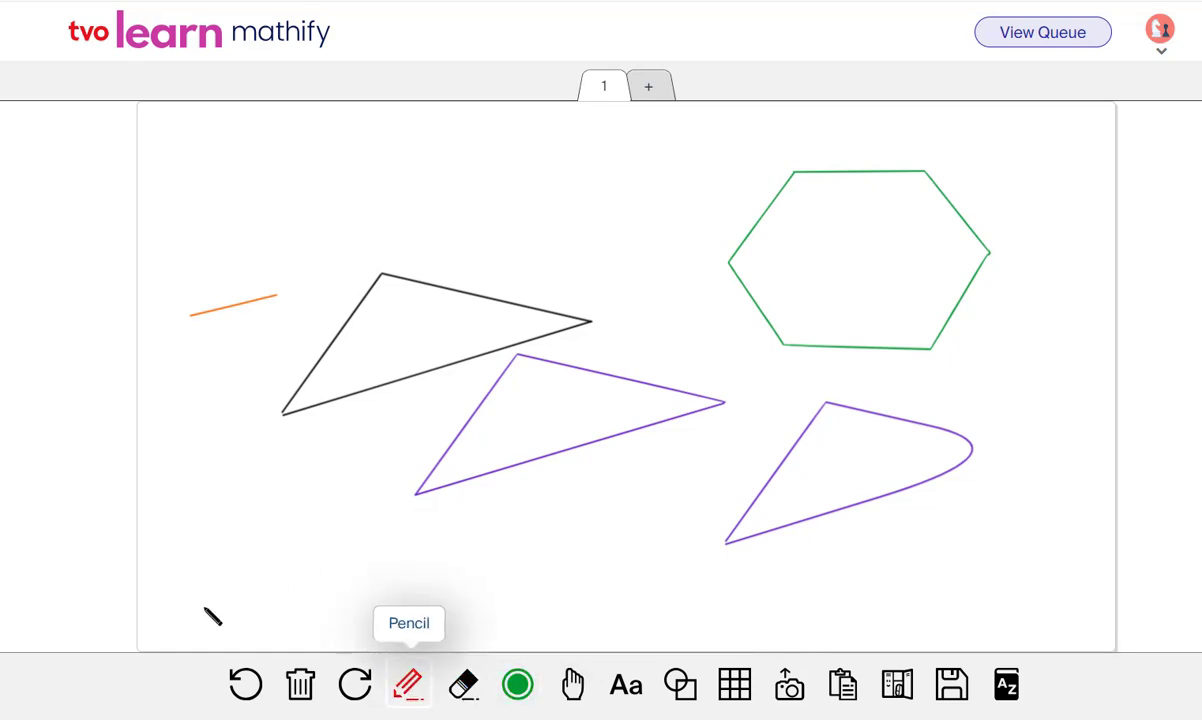
# - Draw a green right triangle with a small square right-angle mark in its corner
pyautogui.moveTo(204, 605); pyautogui.dragTo(205, 460)
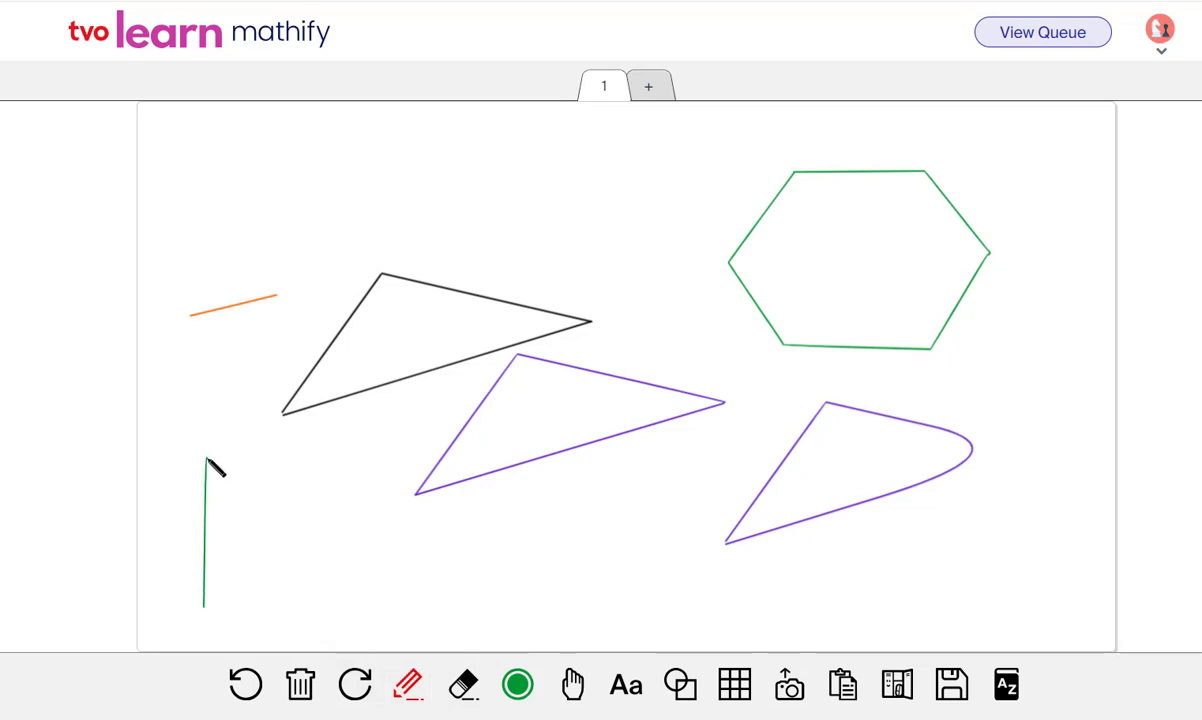
pyautogui.moveTo(207, 460)
pyautogui.mouseDown()
pyautogui.moveTo(252, 508)
pyautogui.moveTo(304, 608)
pyautogui.moveTo(204, 607)
pyautogui.mouseUp()
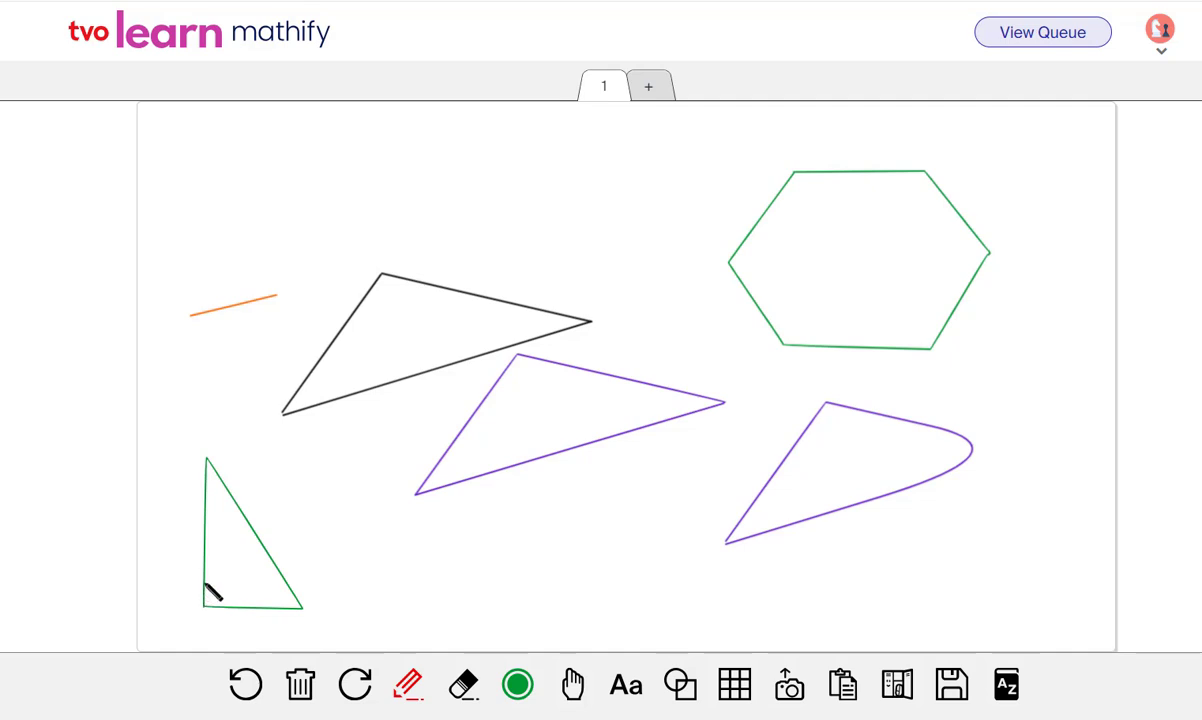
pyautogui.moveTo(205, 584)
pyautogui.mouseDown()
pyautogui.moveTo(224, 585)
pyautogui.moveTo(223, 607)
pyautogui.mouseUp()
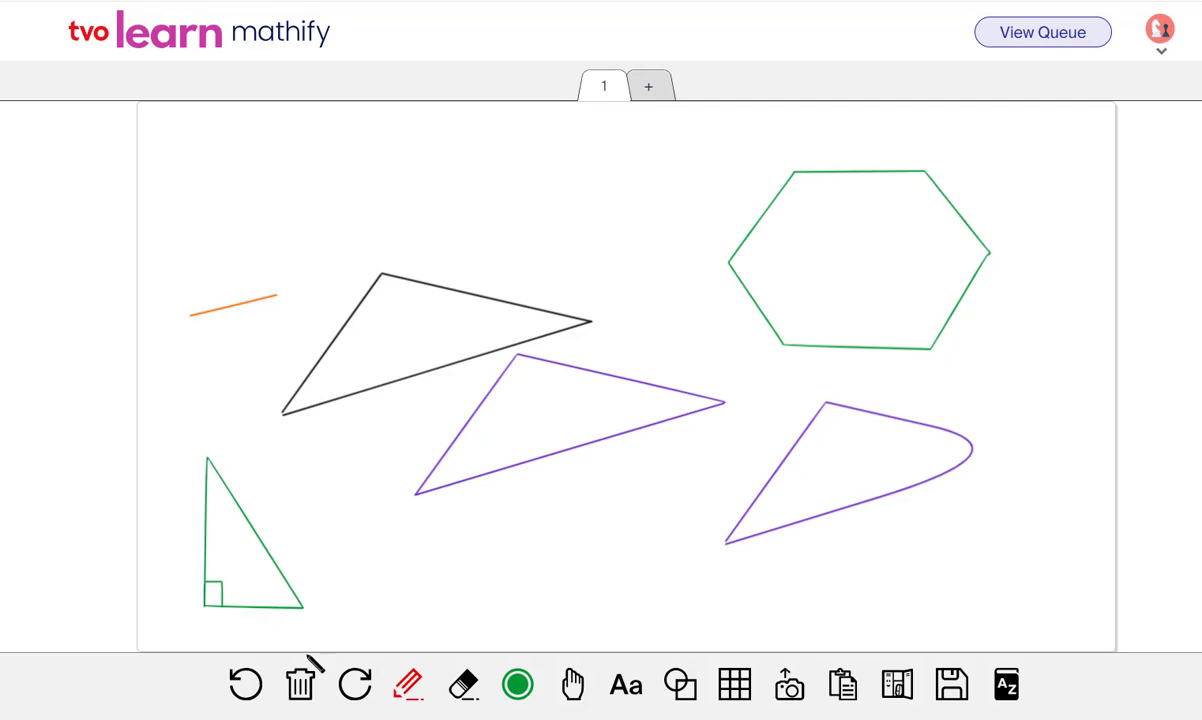
# - Shift the green triangle and its right-angle mark a few pixels to the right
pyautogui.click(572, 685)
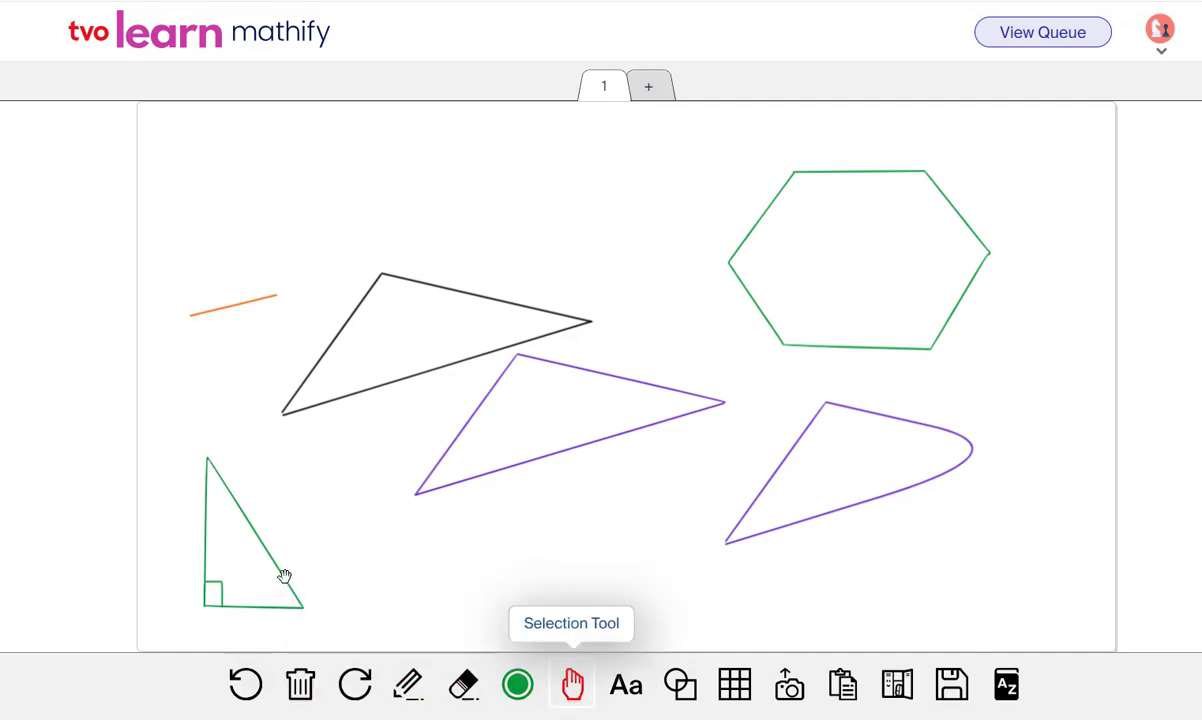
pyautogui.moveTo(284, 575); pyautogui.dragTo(309, 572)
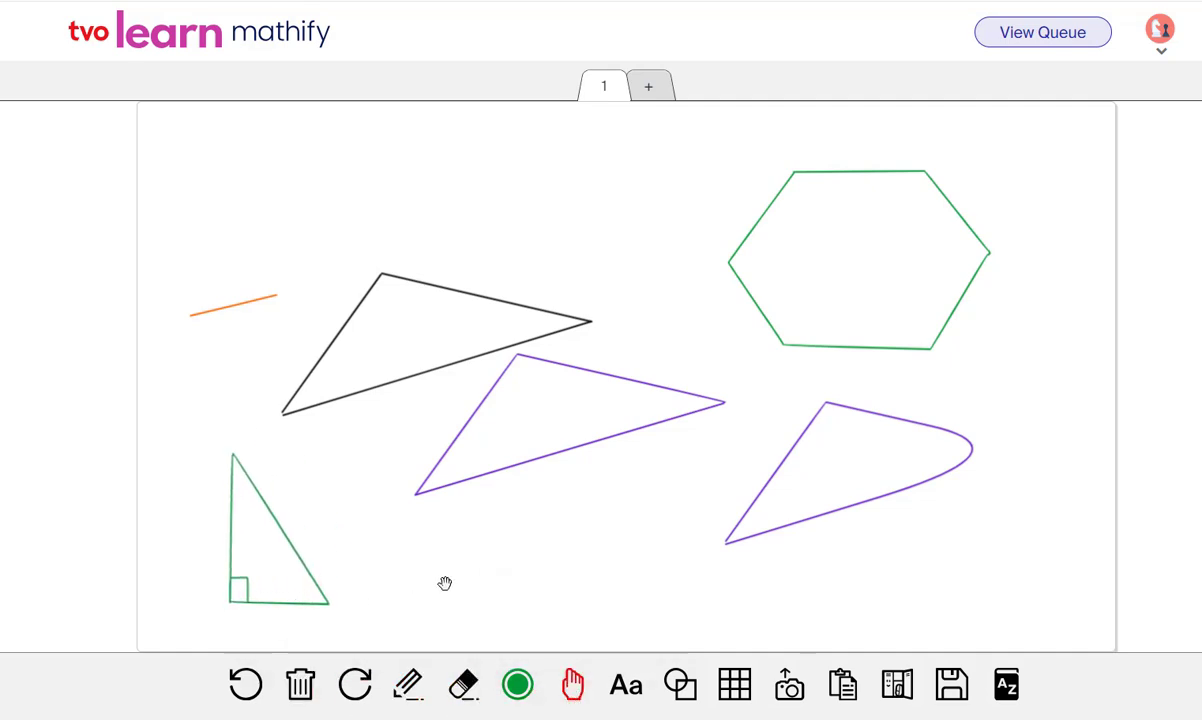